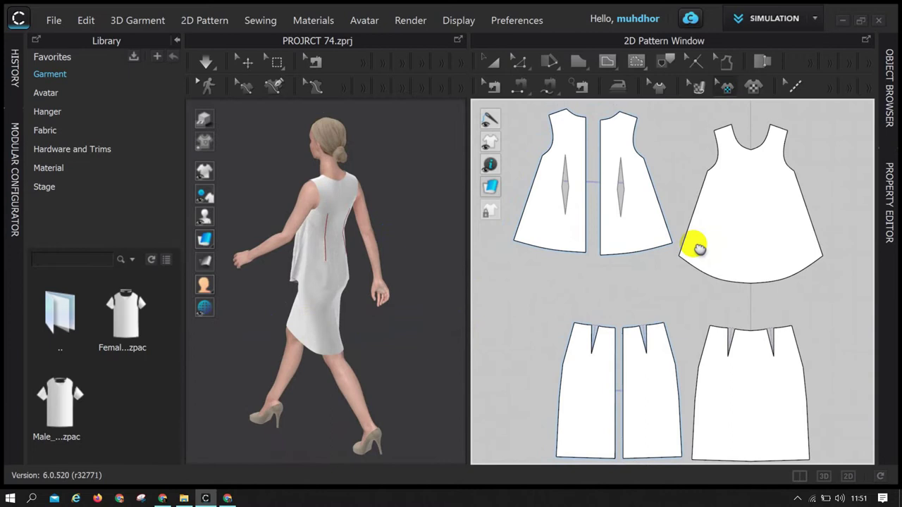
- Start adding a graphic and load the image TRANSPARAN 38 from the MOTIF TRANSPARAN folder
right_drag(324, 256, 444, 255)
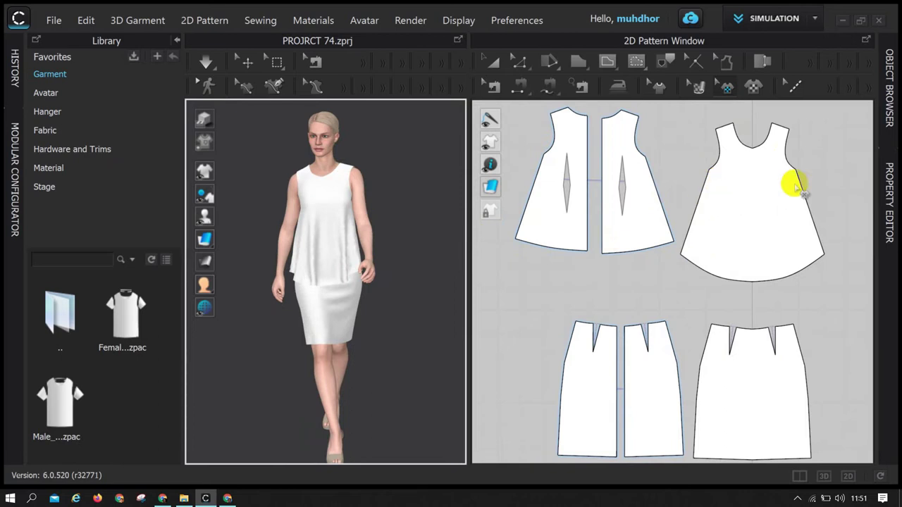
click(755, 87)
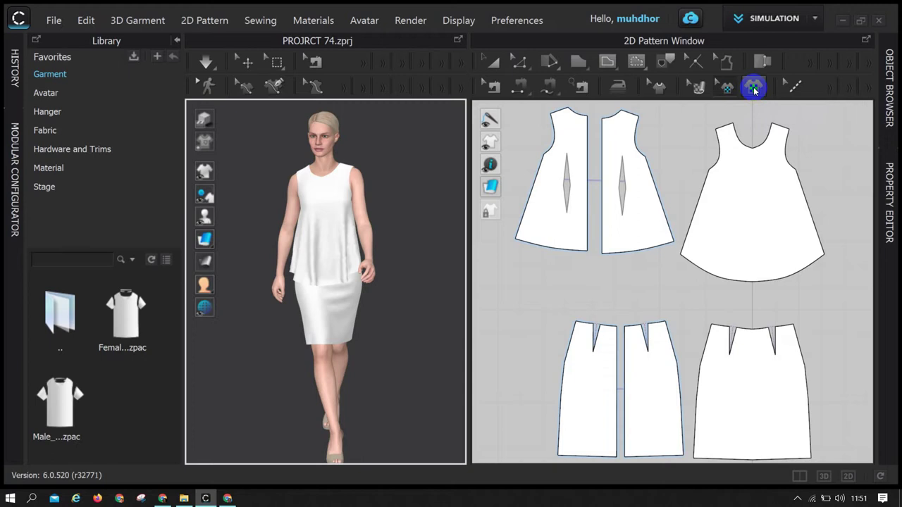
click(694, 145)
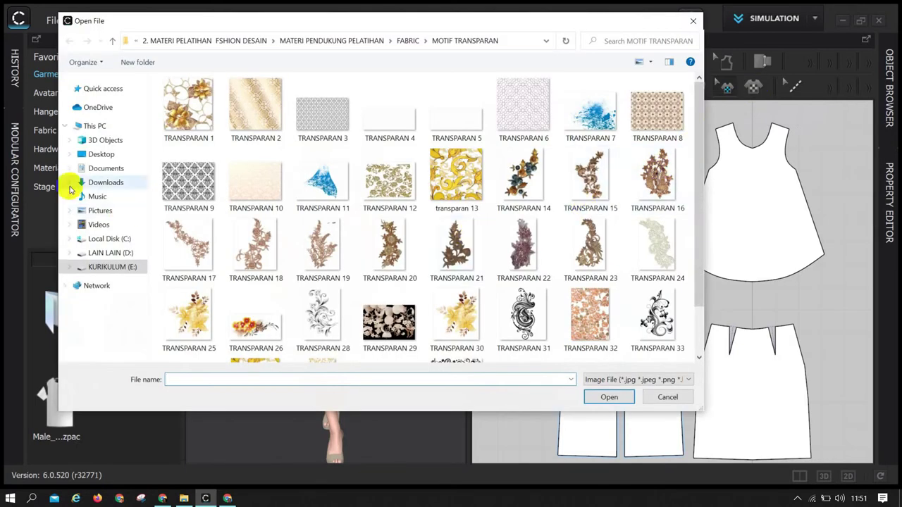
click(113, 41)
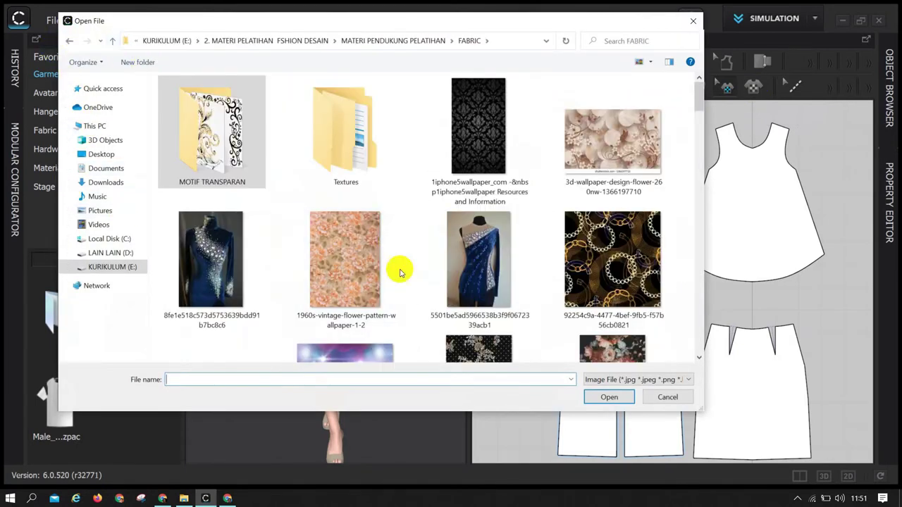
click(113, 41)
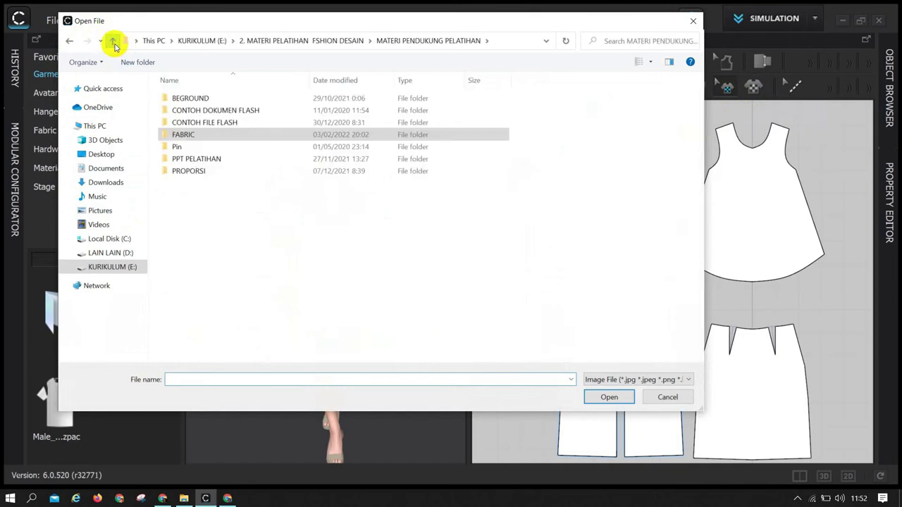
double_click(223, 136)
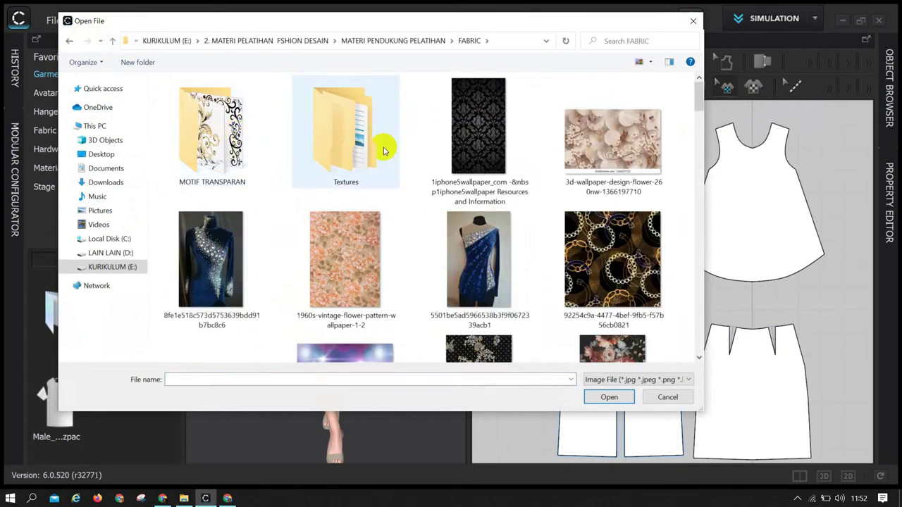
double_click(203, 129)
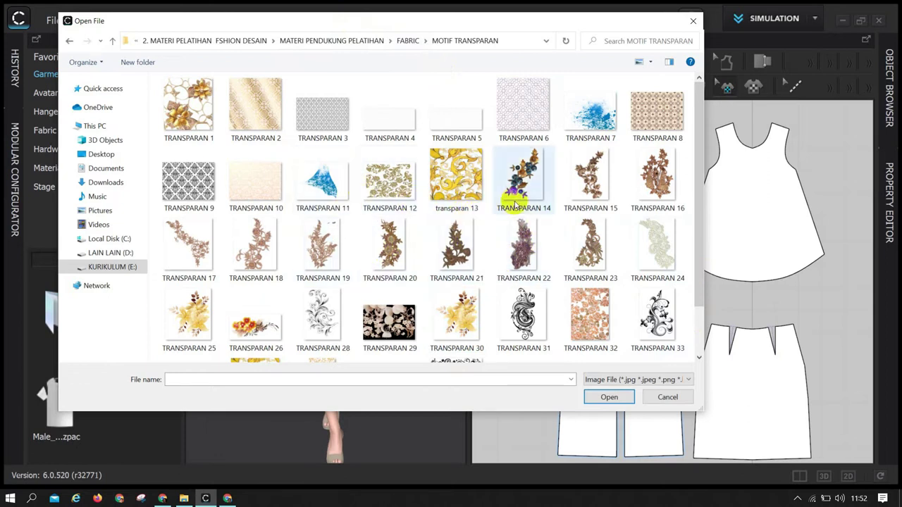
scroll(544, 216, down, 2)
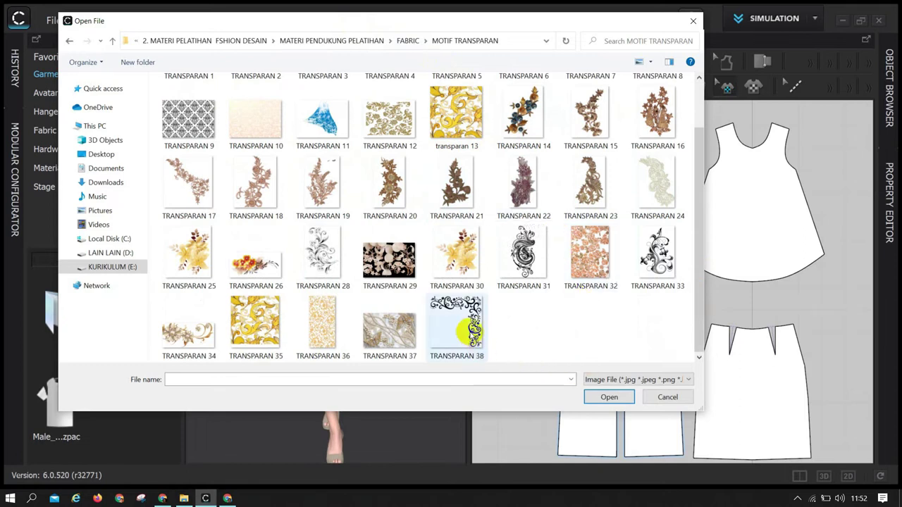
click(459, 325)
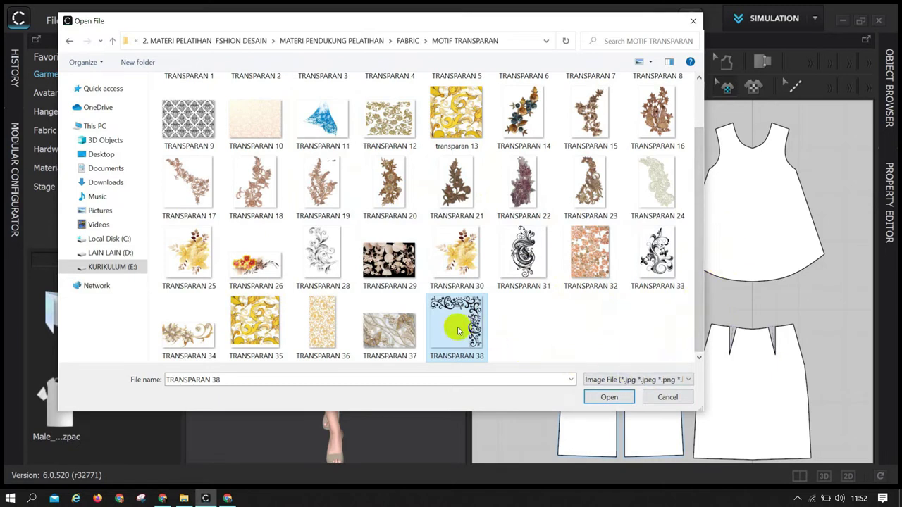
click(610, 397)
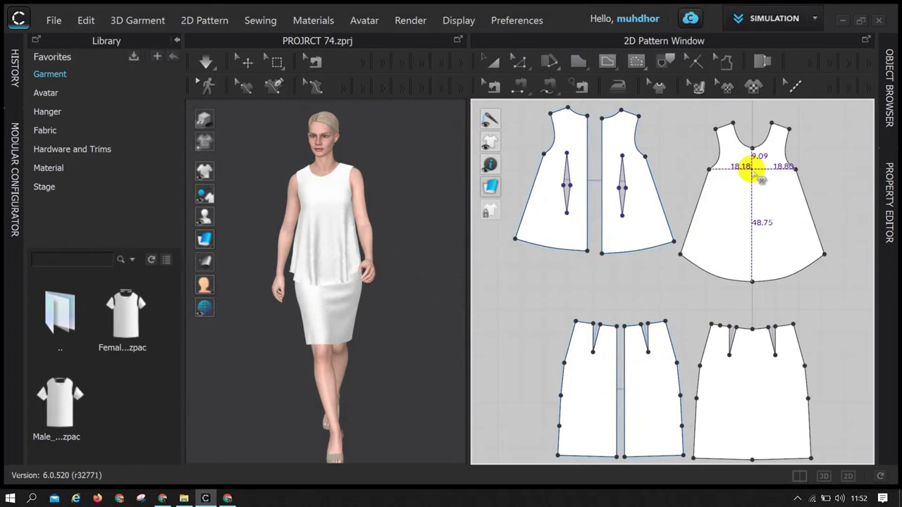
- Place the graphic just below the neckline on the front bodice pattern at 17.64 × 17.64 cm
click(753, 168)
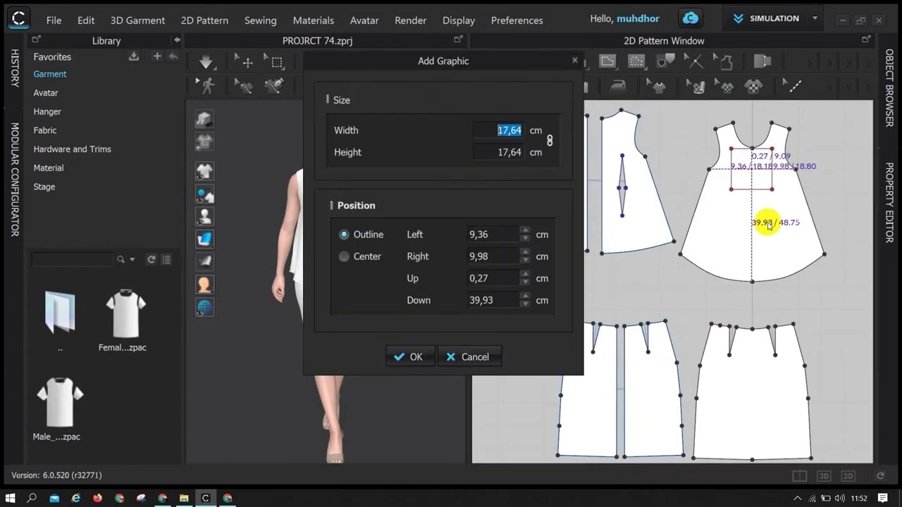
double_click(509, 130)
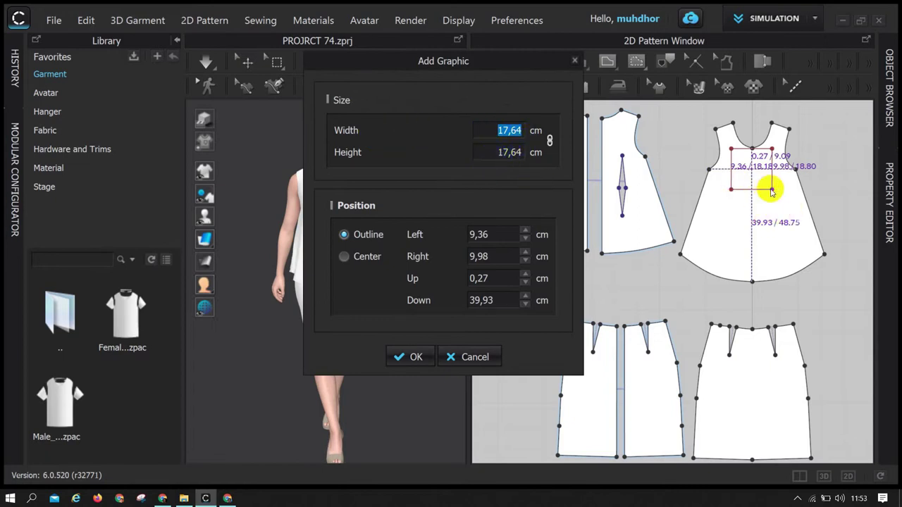
click(416, 358)
scroll(755, 172, up, 5)
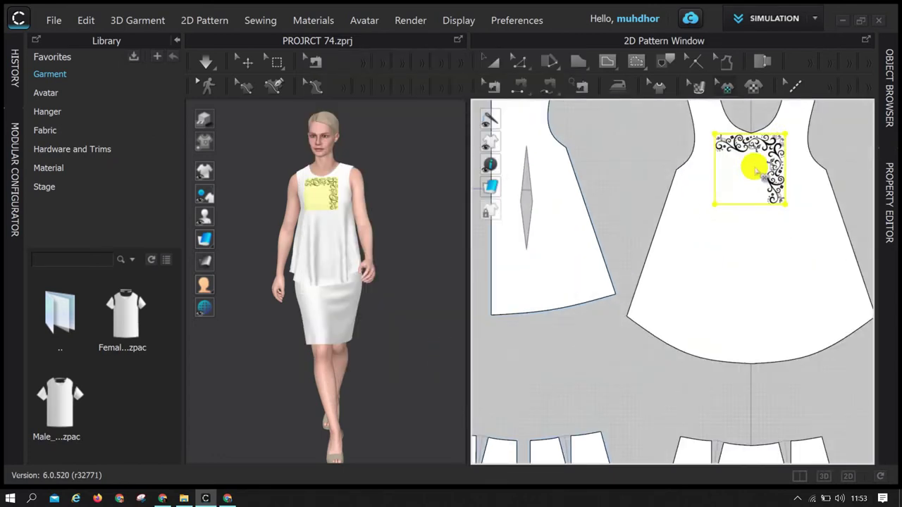
scroll(738, 198, down, 1)
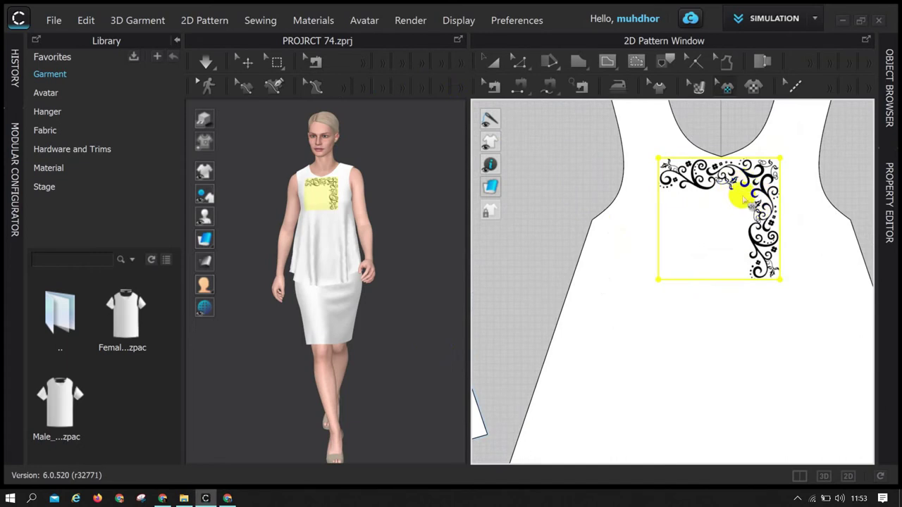
- Enlarge the corner motif about its centre until it spans nearly the full width between the front bodice's armholes
click(726, 220)
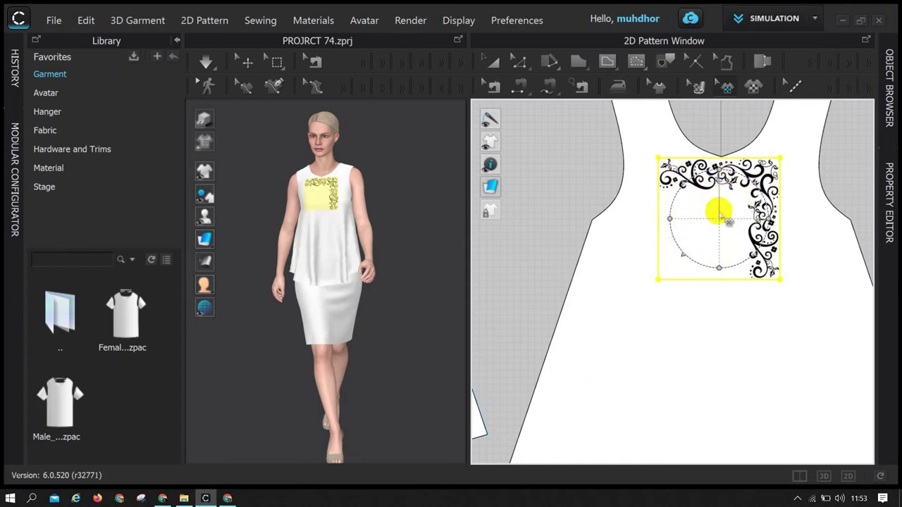
drag(684, 252, 669, 272)
click(793, 242)
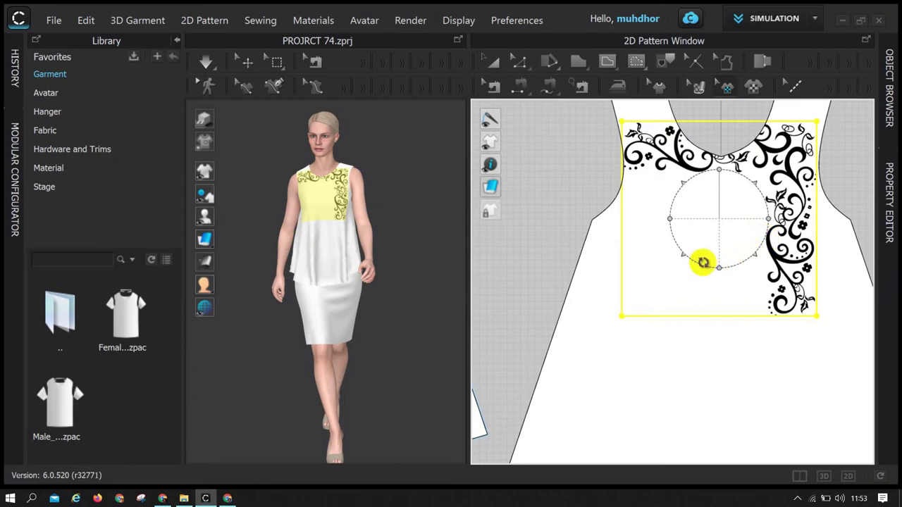
- Rotate the motif so its corner points straight down and position it as a symmetrical V around the front neckline
drag(700, 261, 724, 191)
middle_drag(726, 261, 723, 323)
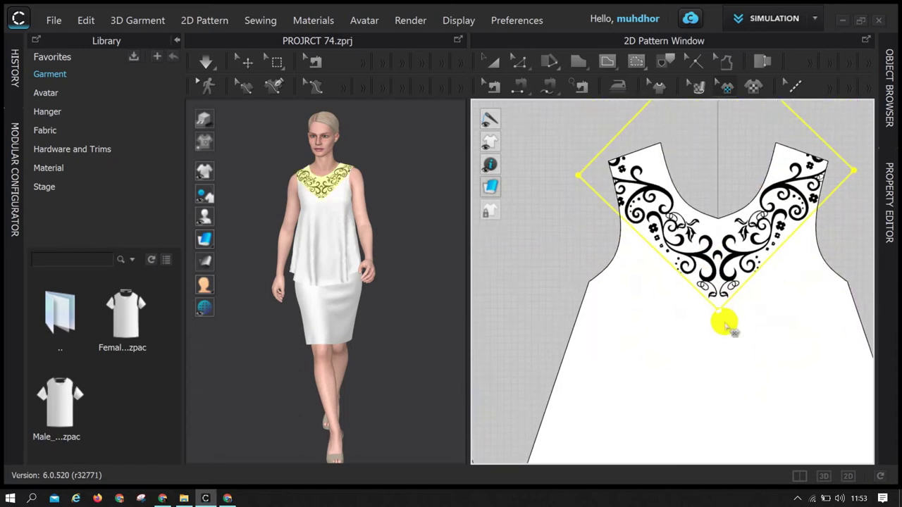
drag(735, 262, 735, 249)
scroll(334, 205, up, 3)
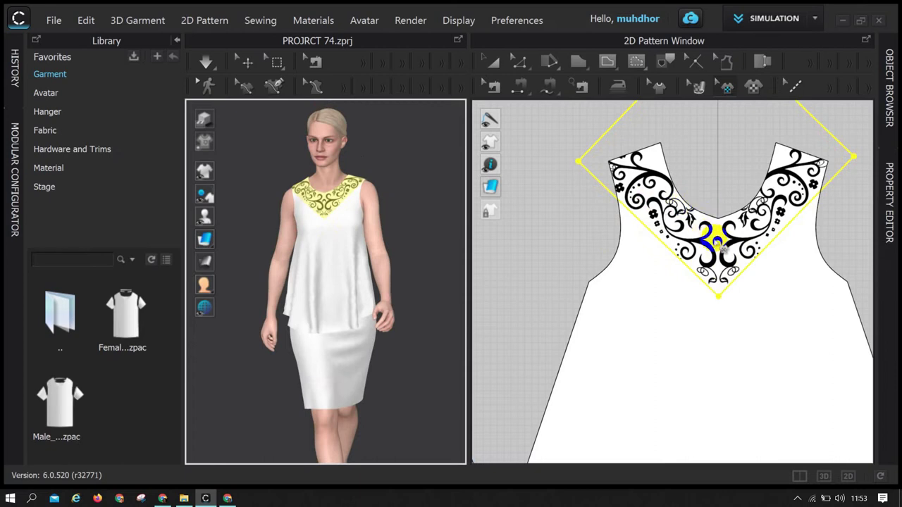
drag(722, 259, 725, 268)
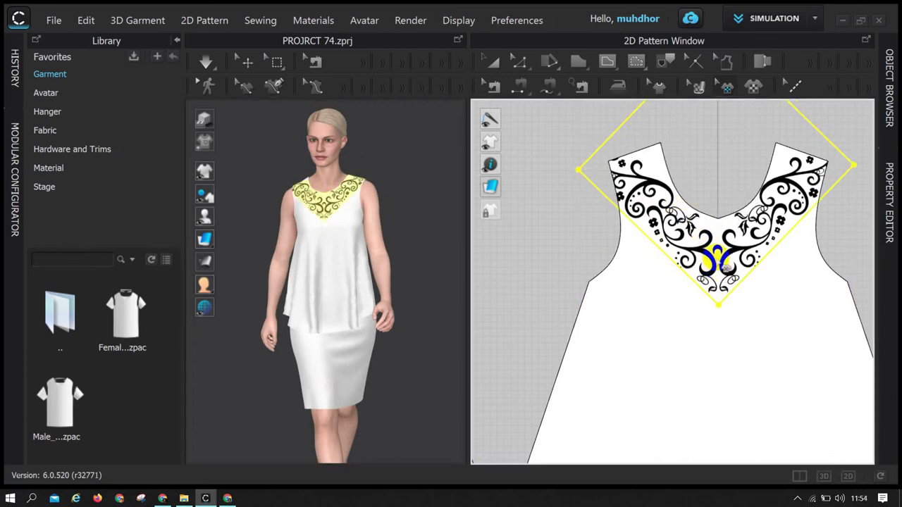
right_drag(341, 238, 358, 241)
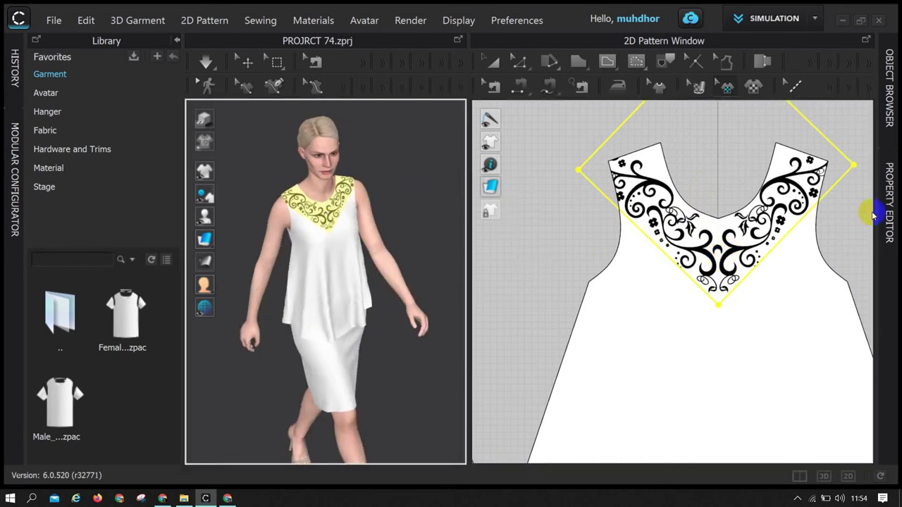
- Select the neckline motif with Transform Graphic and copy it
click(754, 86)
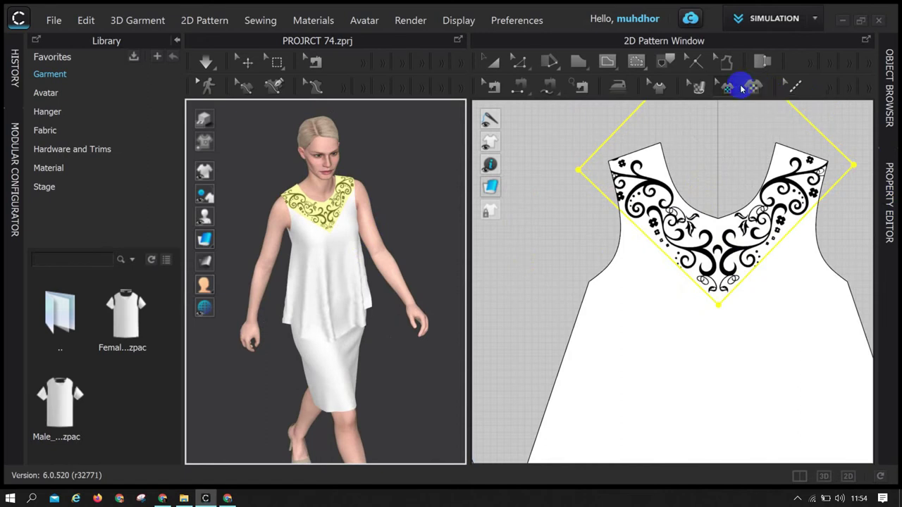
click(754, 86)
click(733, 86)
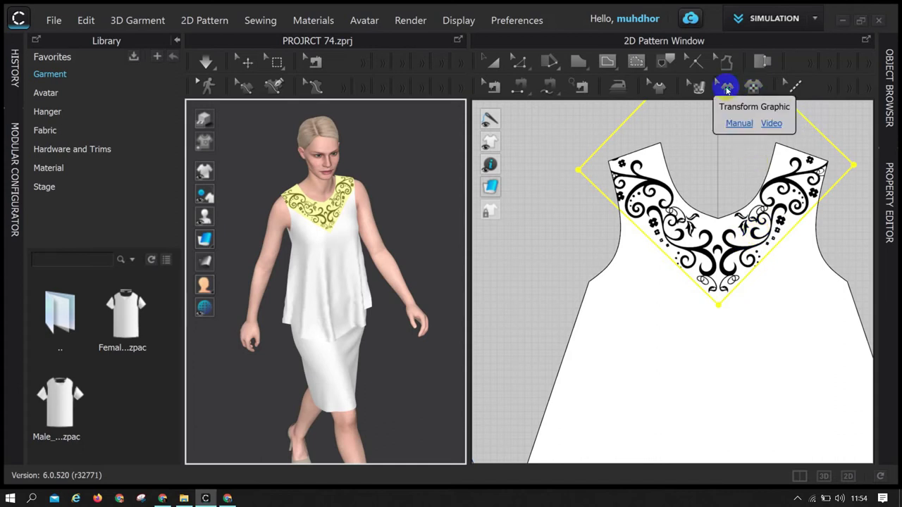
click(727, 91)
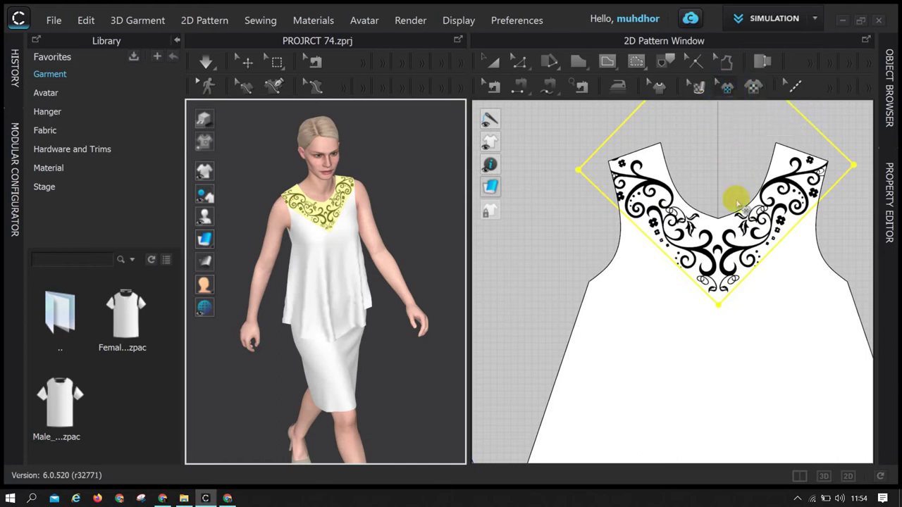
click(707, 240)
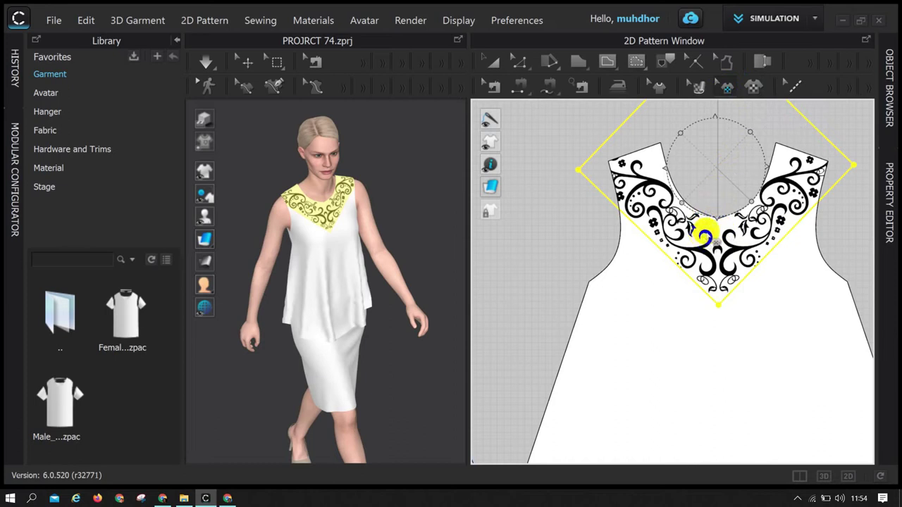
click(705, 263)
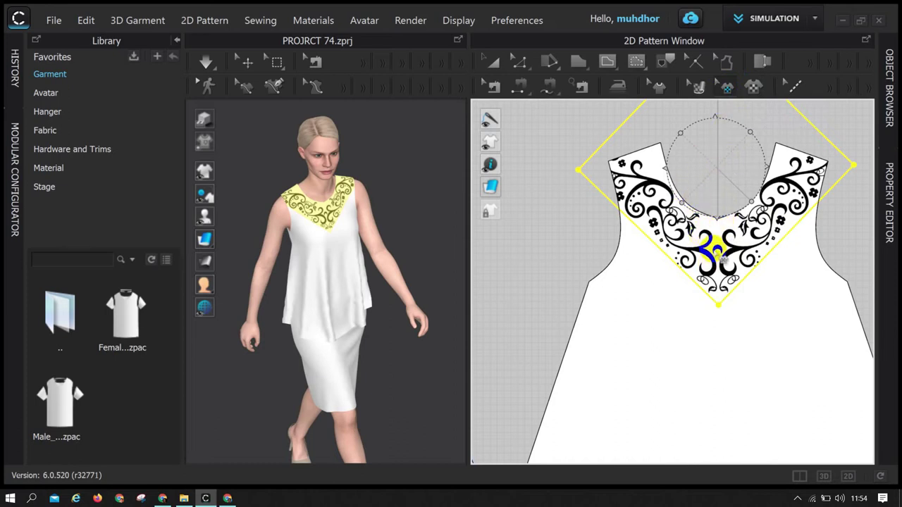
right_click(714, 250)
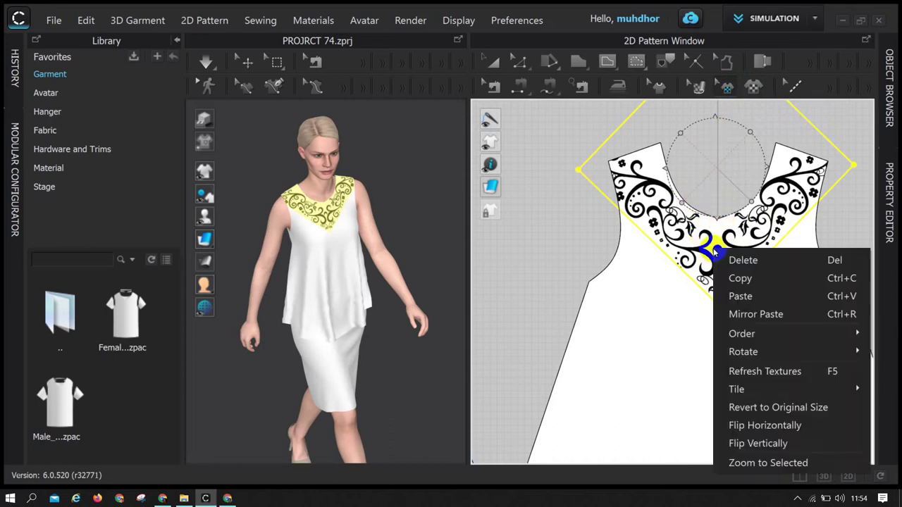
click(751, 280)
- Paste the copied motif on the front bodice's centre line and move it up to overlap just below the first one
scroll(746, 356, up, 2)
right_click(722, 326)
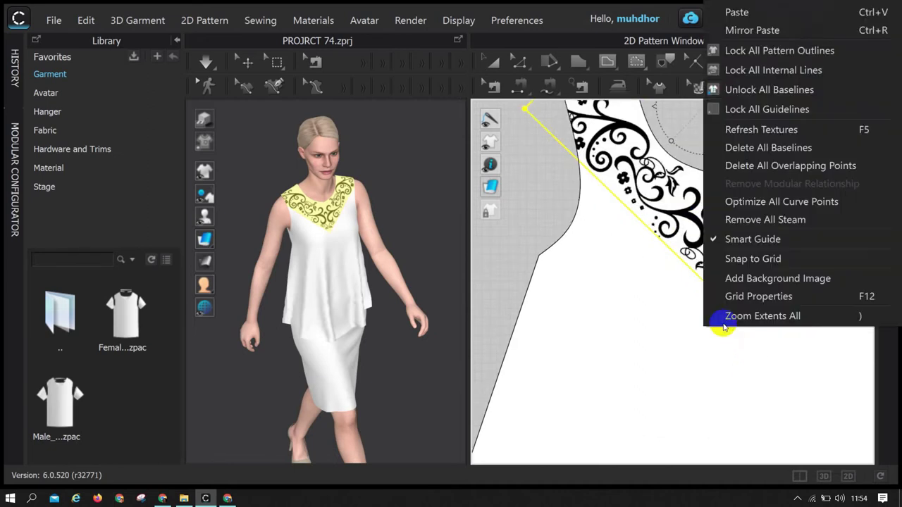
click(738, 17)
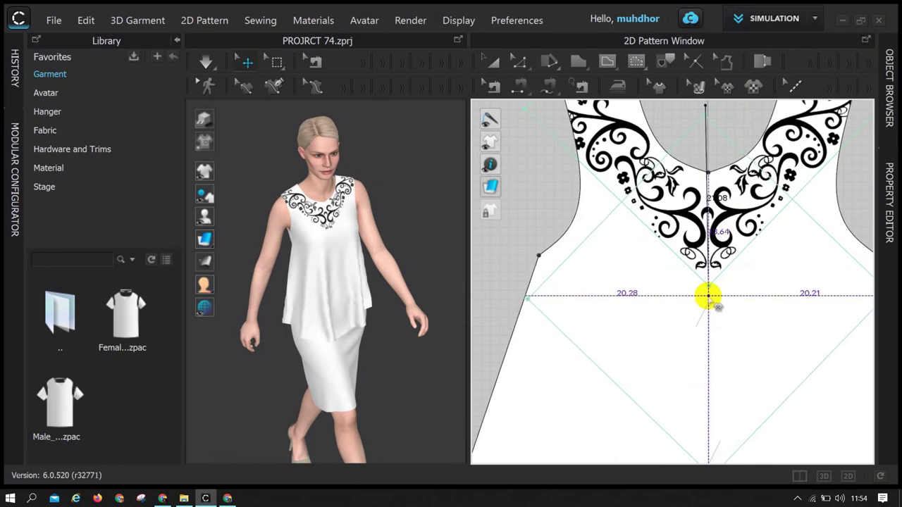
click(709, 299)
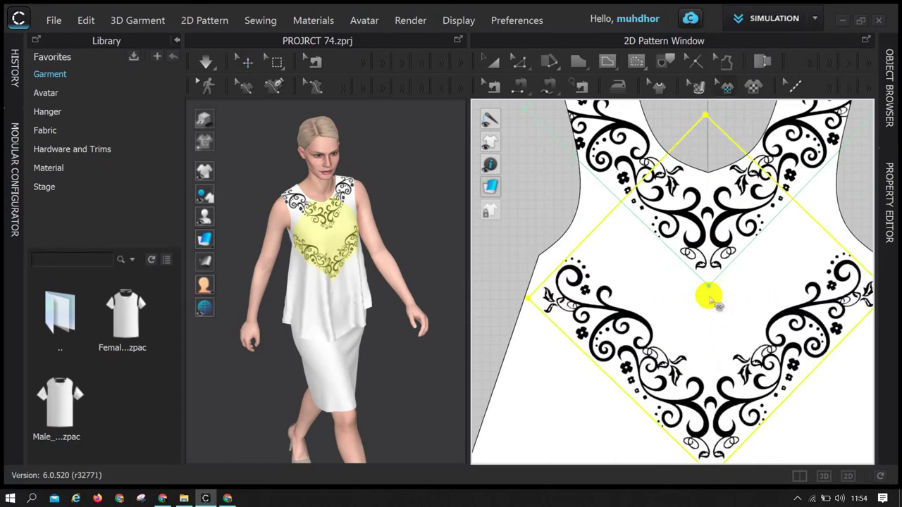
key(ctrl+v)
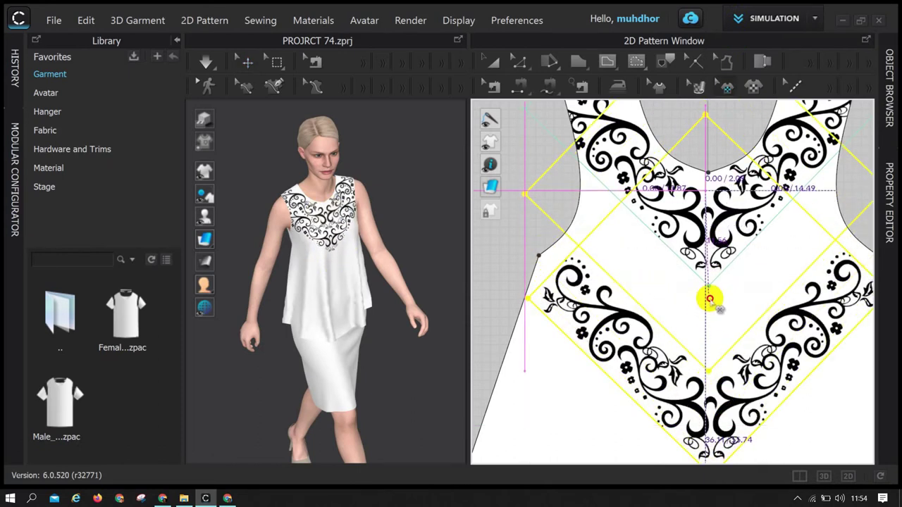
click(714, 297)
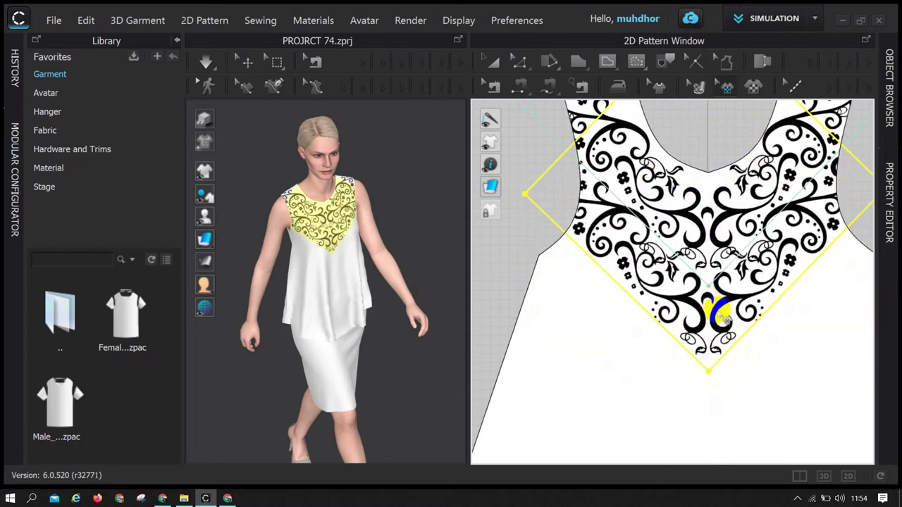
- Copy the lower of the two neckline motifs on the front bodice
click(338, 288)
scroll(310, 268, up, 5)
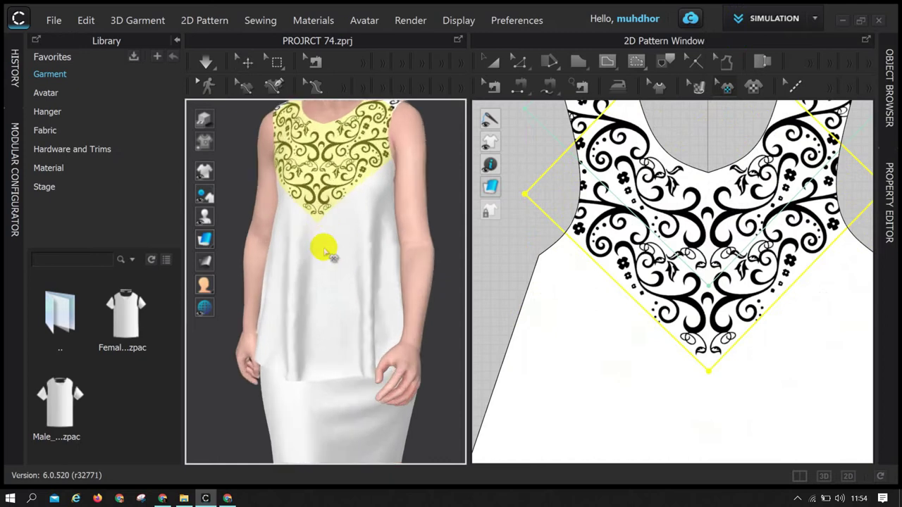
right_drag(302, 225, 489, 209)
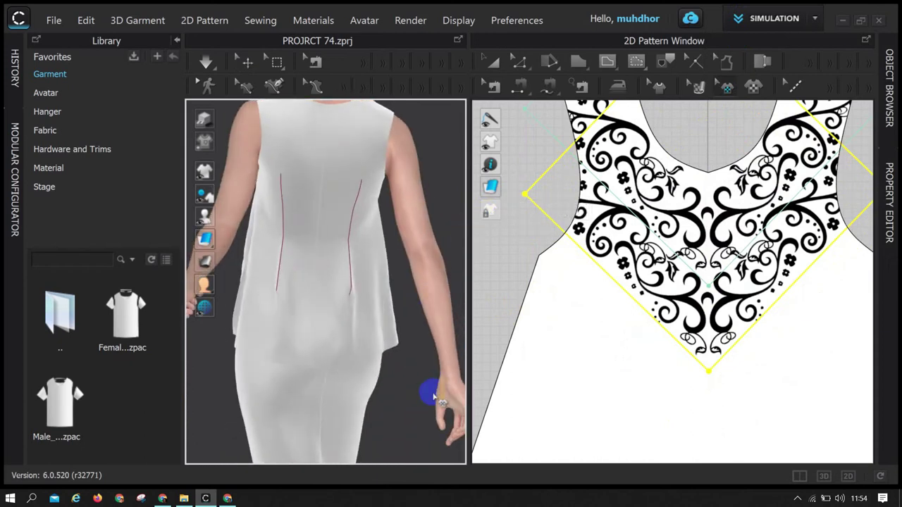
right_drag(558, 384, 704, 363)
right_click(746, 308)
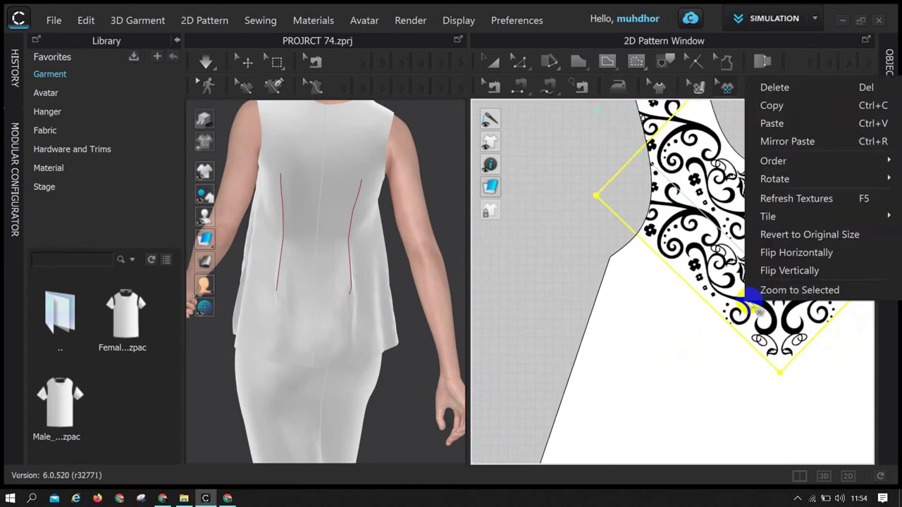
click(782, 104)
- Paste the motif on the right-hand back bodice panel and align its downward point with the centre-back edge below the neckline
scroll(585, 292, down, 3)
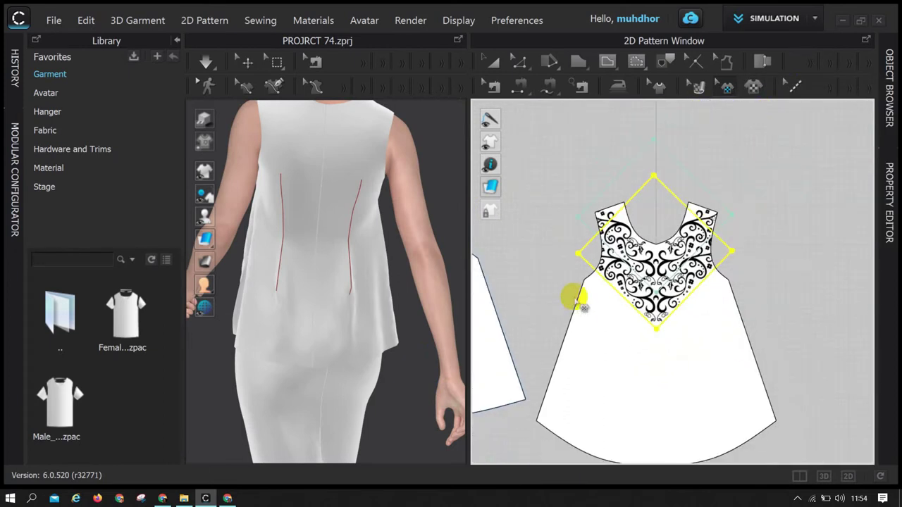
right_drag(629, 320, 752, 322)
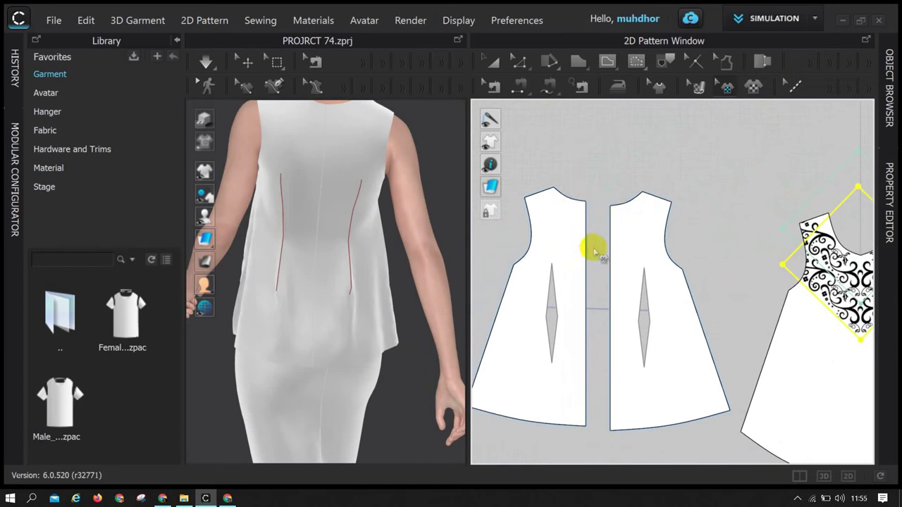
right_click(641, 229)
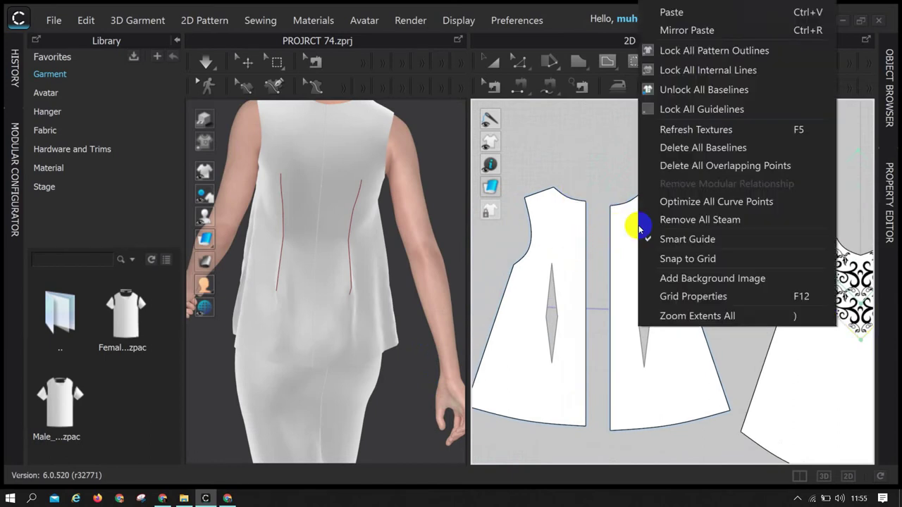
click(669, 10)
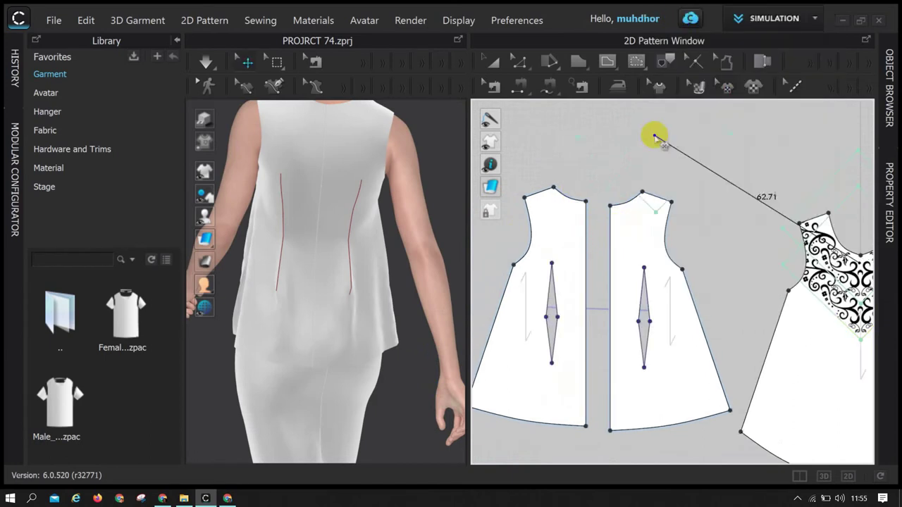
click(633, 233)
drag(663, 275, 646, 241)
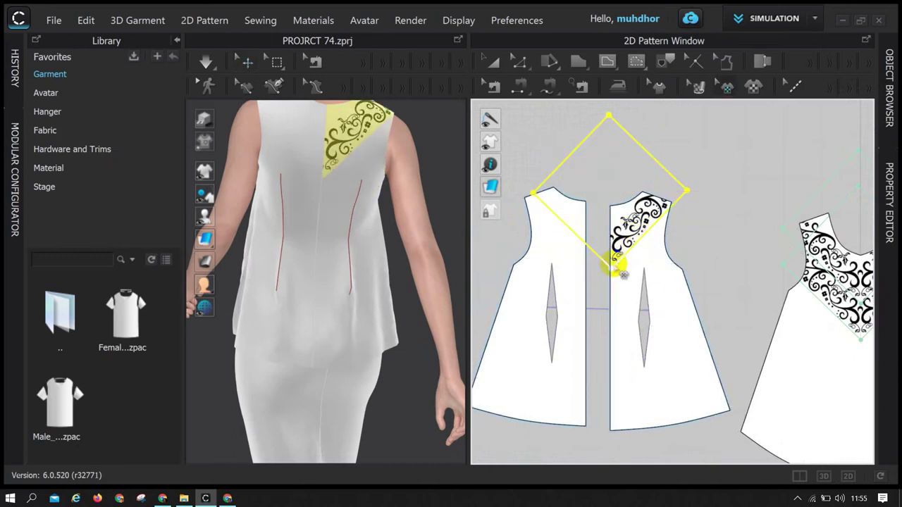
scroll(637, 248, up, 3)
drag(613, 235, 610, 236)
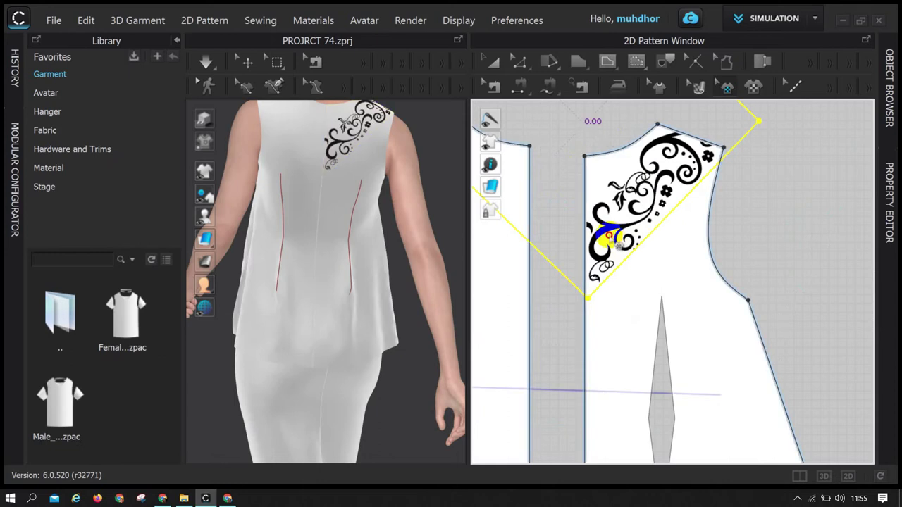
click(606, 240)
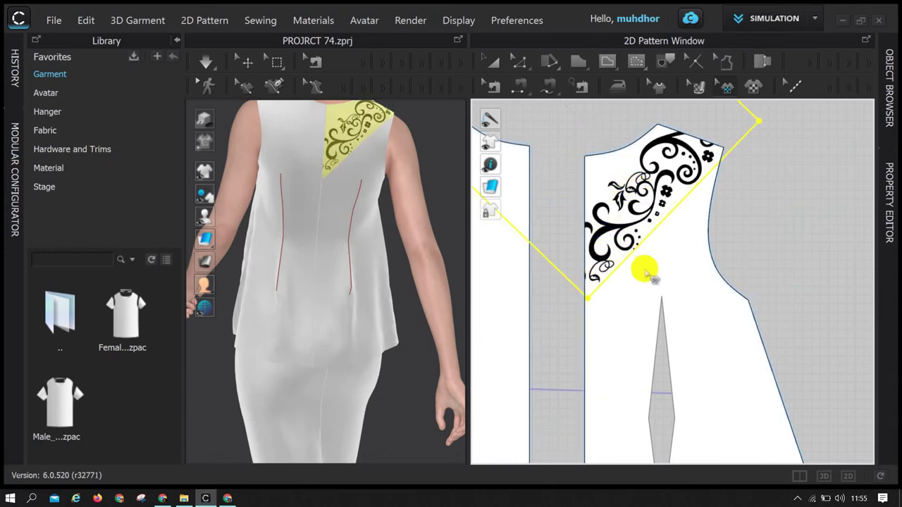
- Paste another motif copy on the left-hand back bodice panel, matching its height and downward point to the opposite panel at centre back
scroll(654, 271, down, 4)
right_click(560, 302)
click(591, 12)
drag(595, 204, 582, 269)
drag(581, 309, 624, 262)
scroll(645, 242, up, 3)
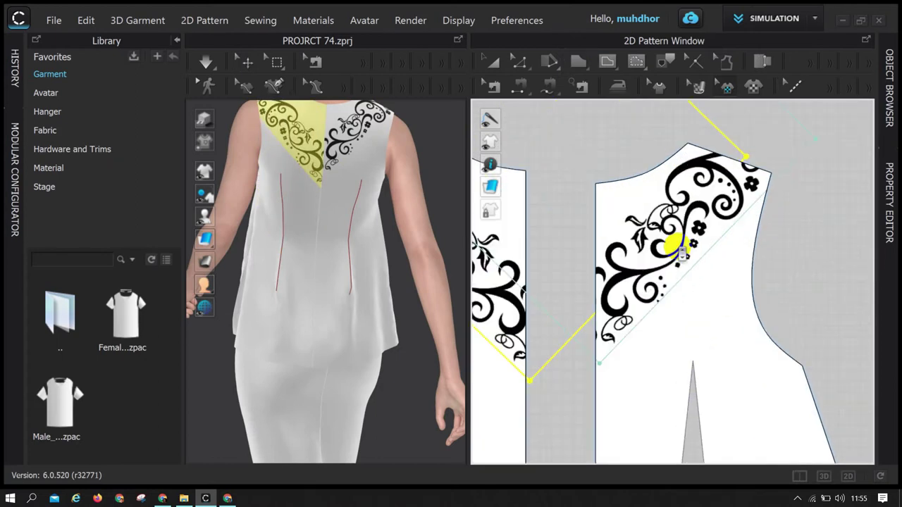
drag(516, 321, 511, 308)
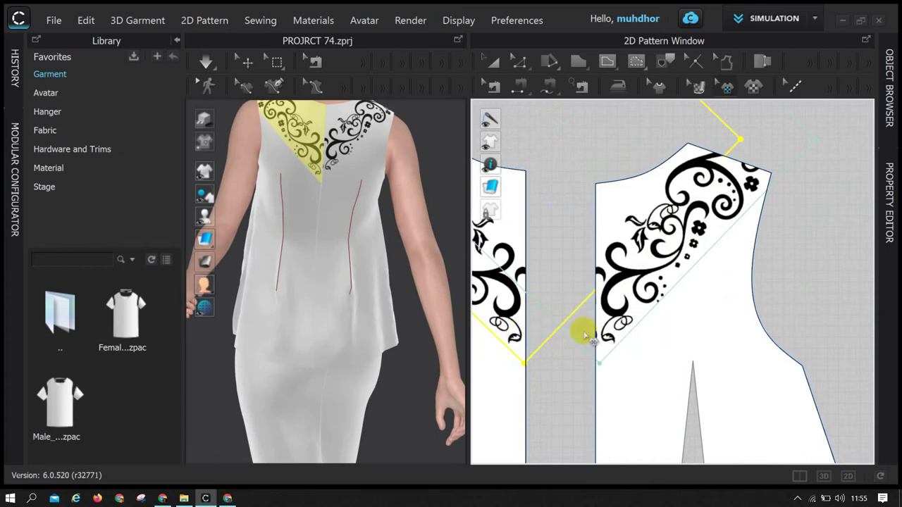
- Paste a second motif copy on the right-hand back panel and place it overlapping just below the first
scroll(582, 330, down, 3)
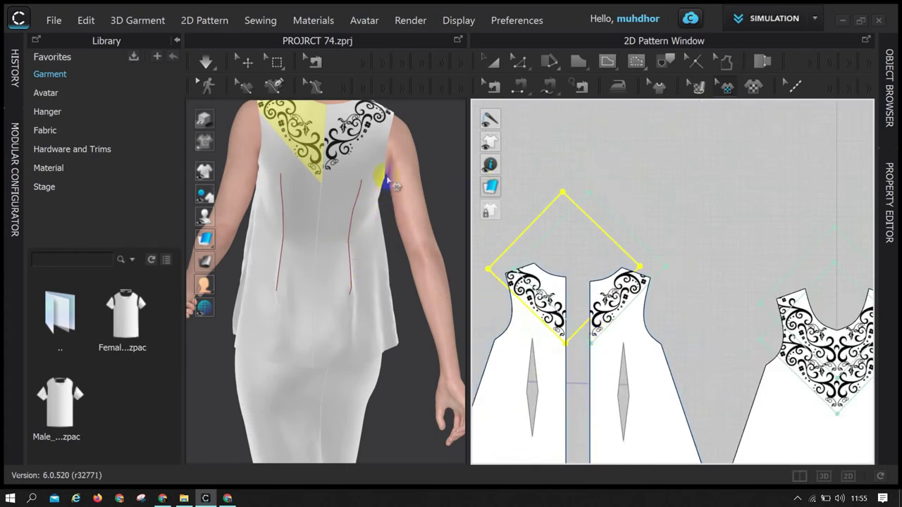
right_click(349, 200)
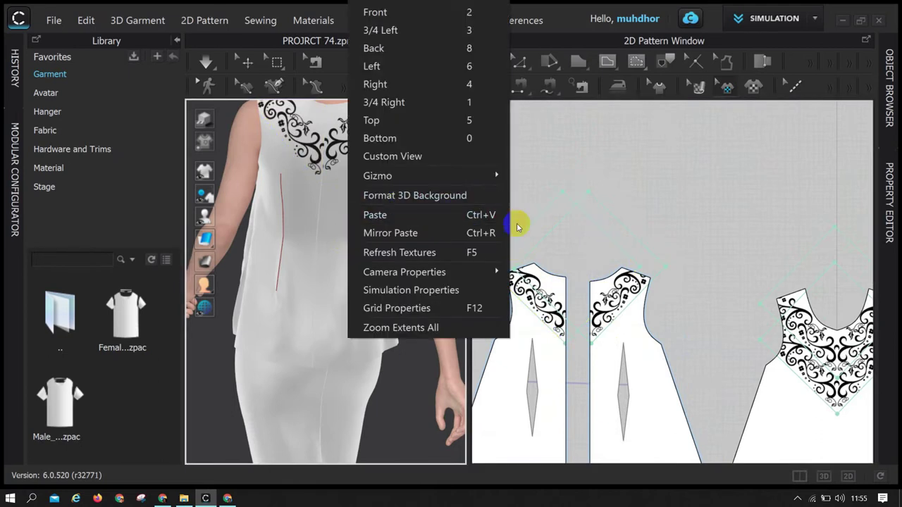
right_click(605, 187)
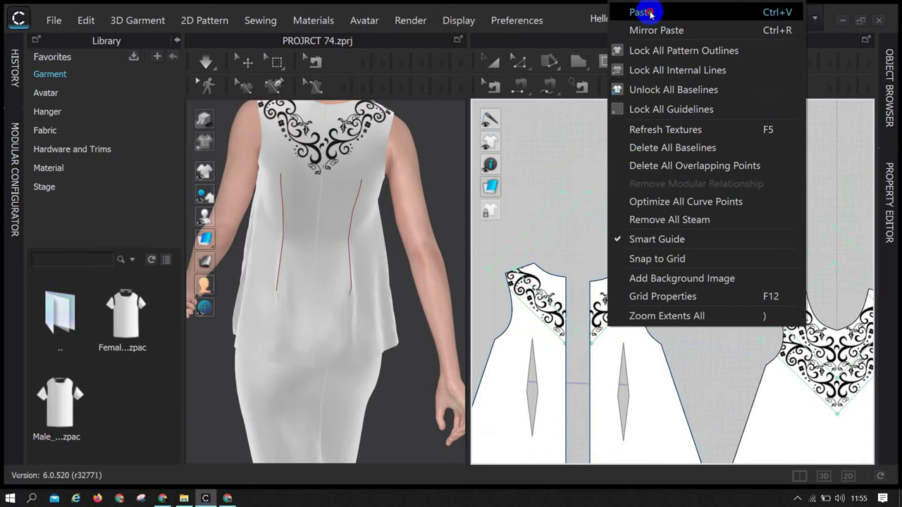
click(624, 12)
click(612, 361)
drag(640, 383, 641, 340)
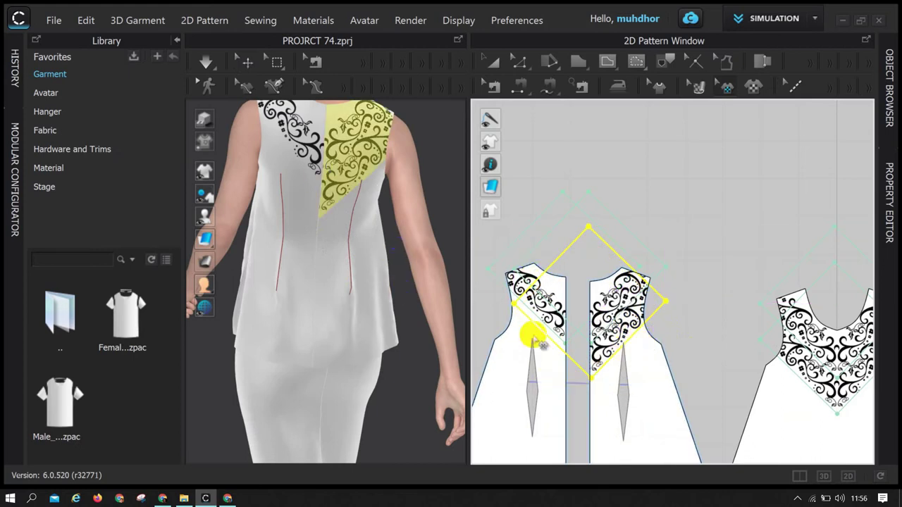
- Paste a second motif copy on the left-hand back panel and move it below the first, with its point at the centre-back edge
right_click(536, 214)
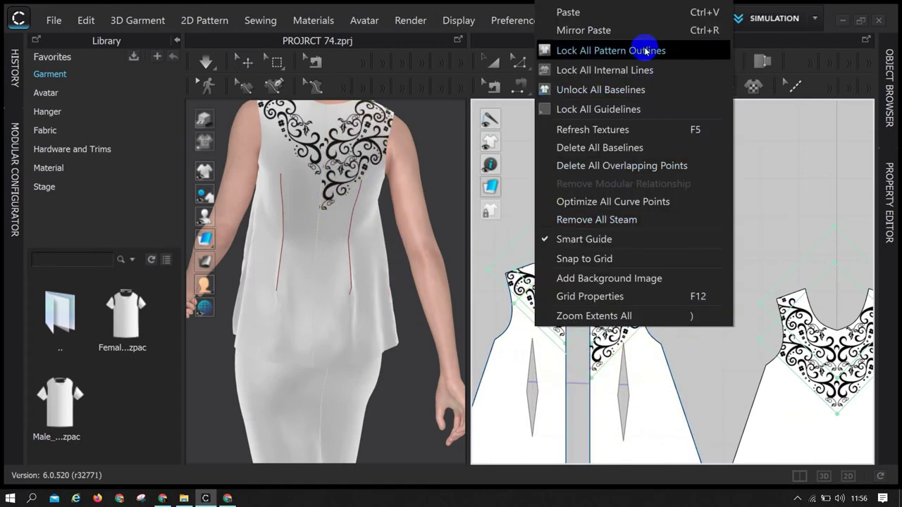
click(571, 17)
click(557, 331)
scroll(572, 351, up, 6)
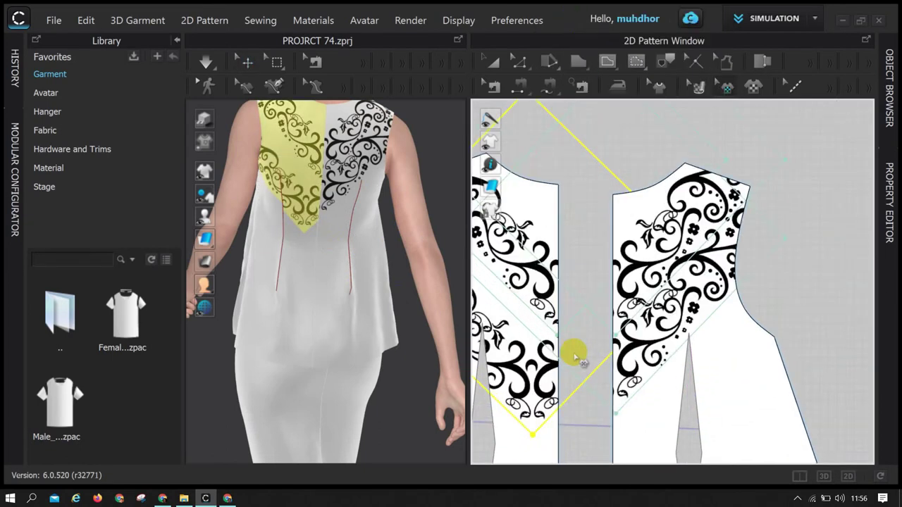
drag(541, 415, 570, 390)
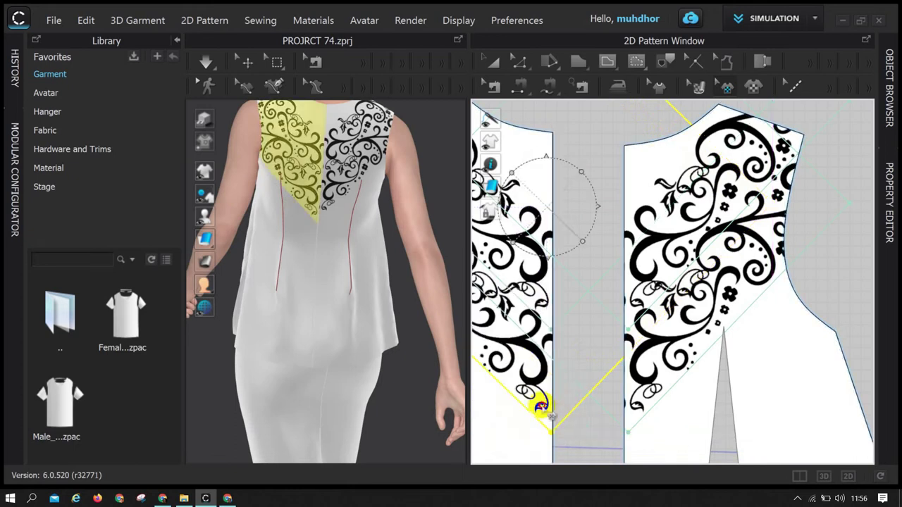
drag(532, 272, 530, 270)
scroll(585, 353, down, 2)
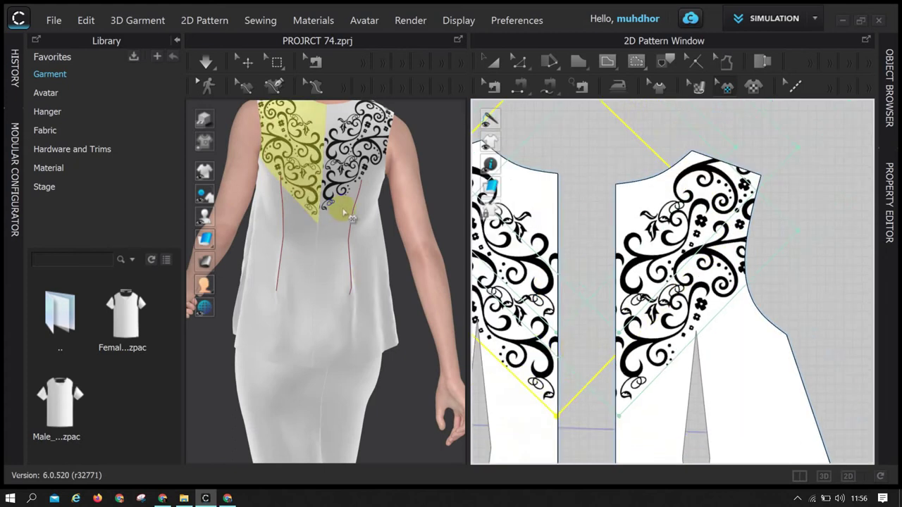
click(543, 355)
drag(538, 353, 540, 257)
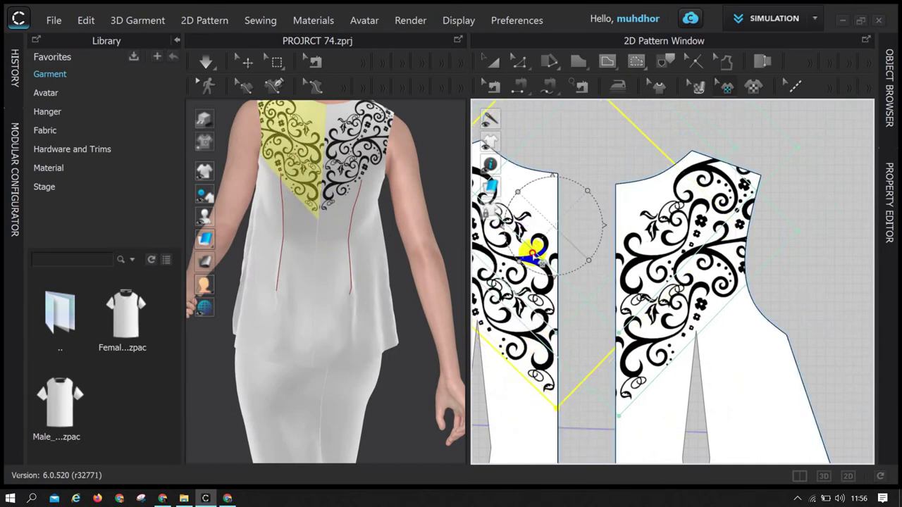
click(531, 253)
click(528, 249)
click(310, 141)
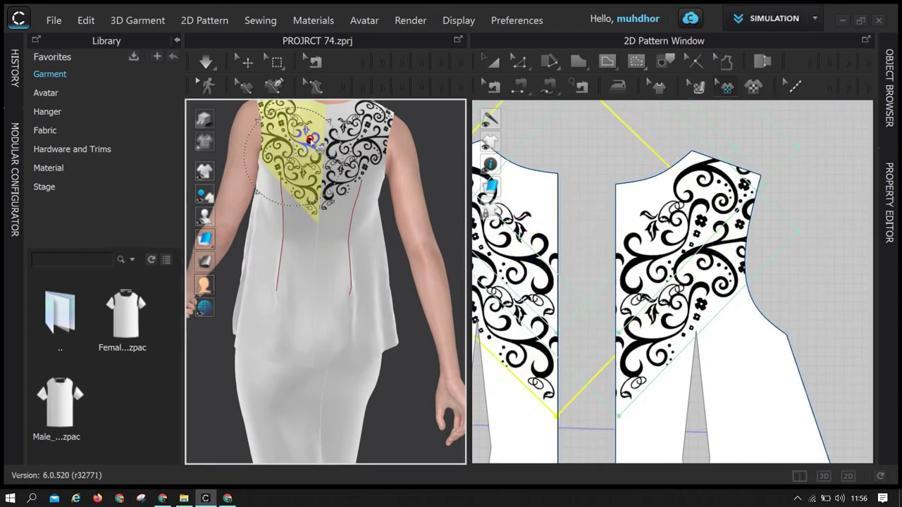
- Undo the last moves and reposition the left-hand back panel's lower motif so it meets its counterpart at centre back
key(ctrl+z)
key(ctrl+z)
key(ctrl+z)
key(ctrl+z)
key(ctrl+z)
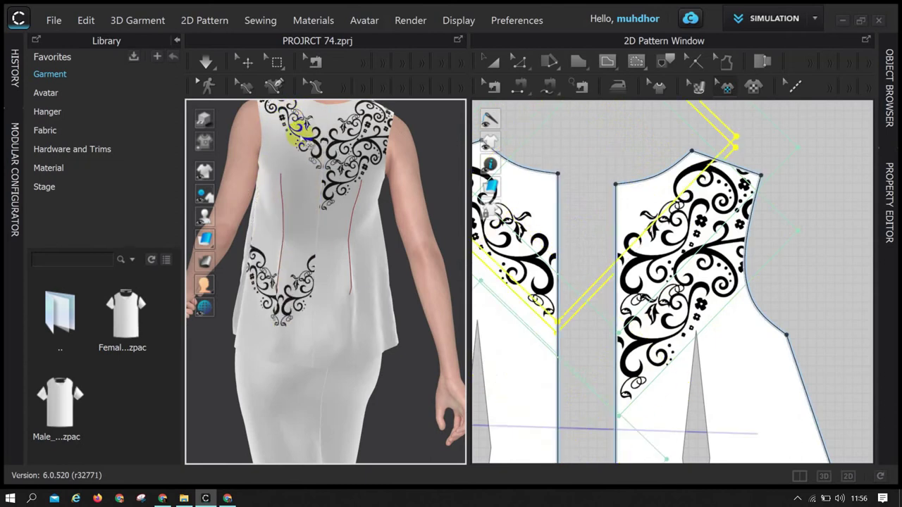
key(ctrl+z)
drag(272, 286, 364, 192)
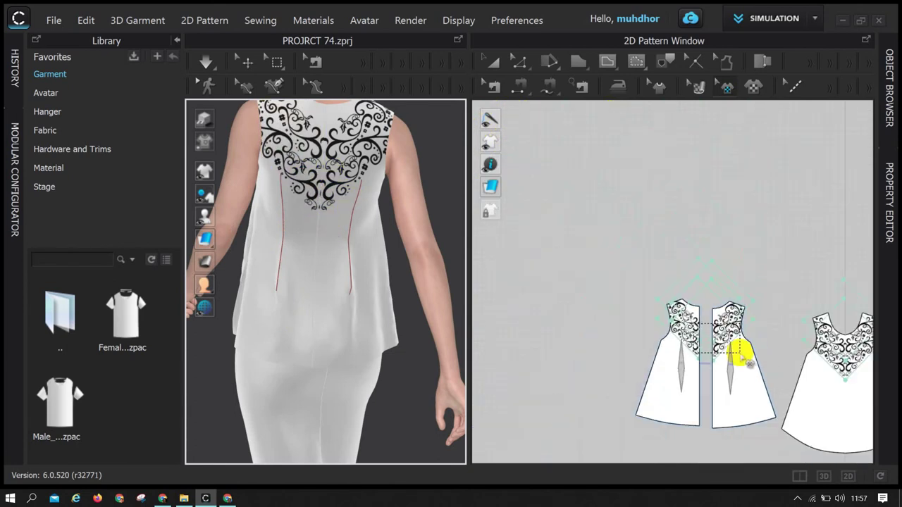
middle_drag(745, 381, 656, 268)
drag(752, 296, 724, 91)
click(757, 85)
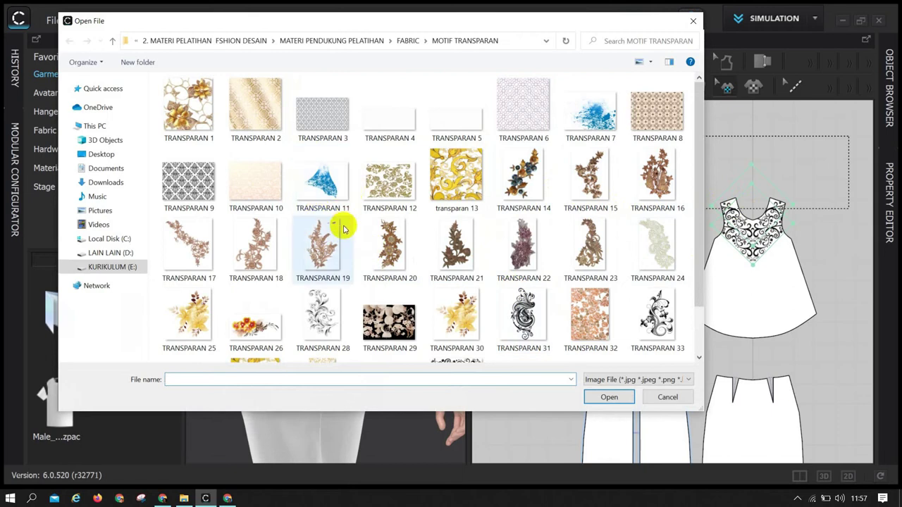
scroll(346, 226, down, 1)
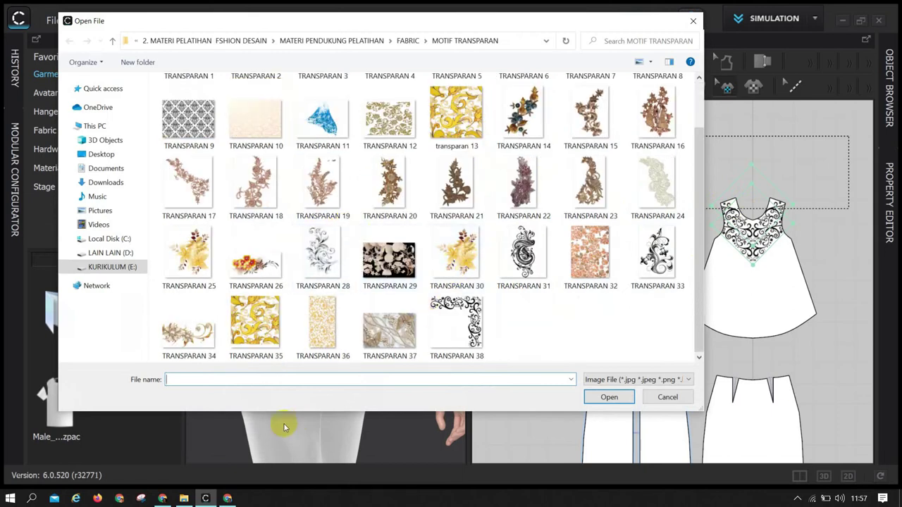
click(182, 343)
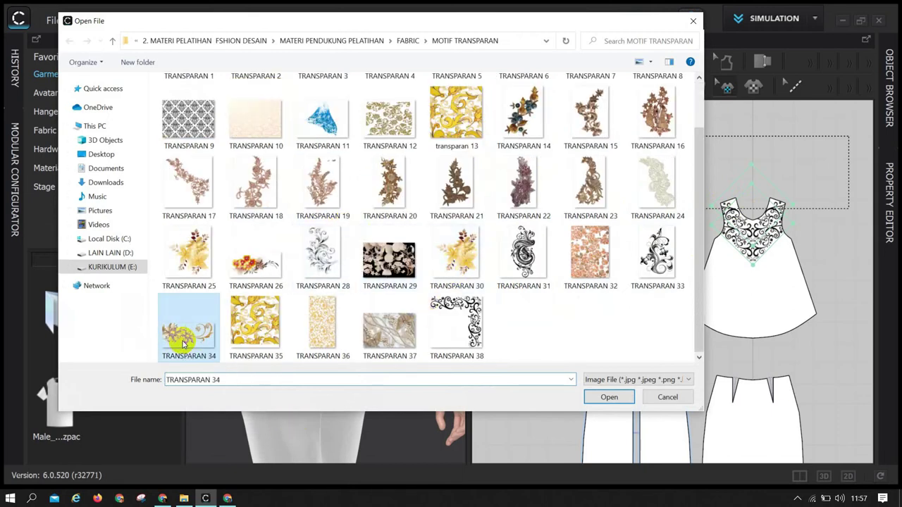
click(606, 397)
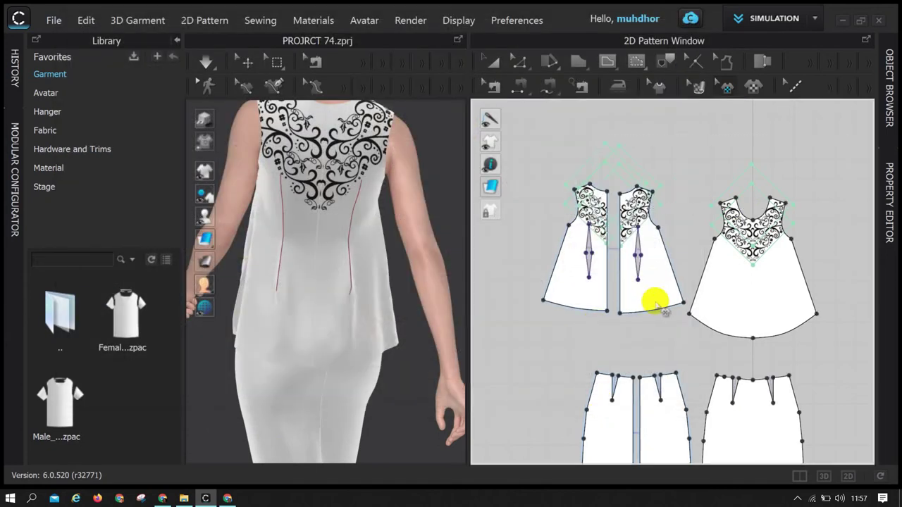
- Add the image TRANSPARAN 34 as a 9,53 × 4,57 cm graphic at the right-hand back panel's lower centre-back corner, just above the hem
scroll(652, 303, up, 3)
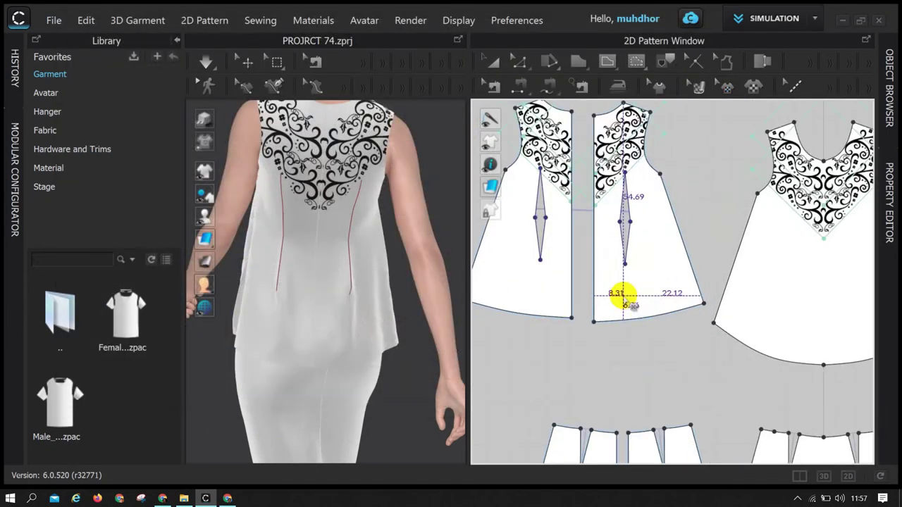
click(756, 88)
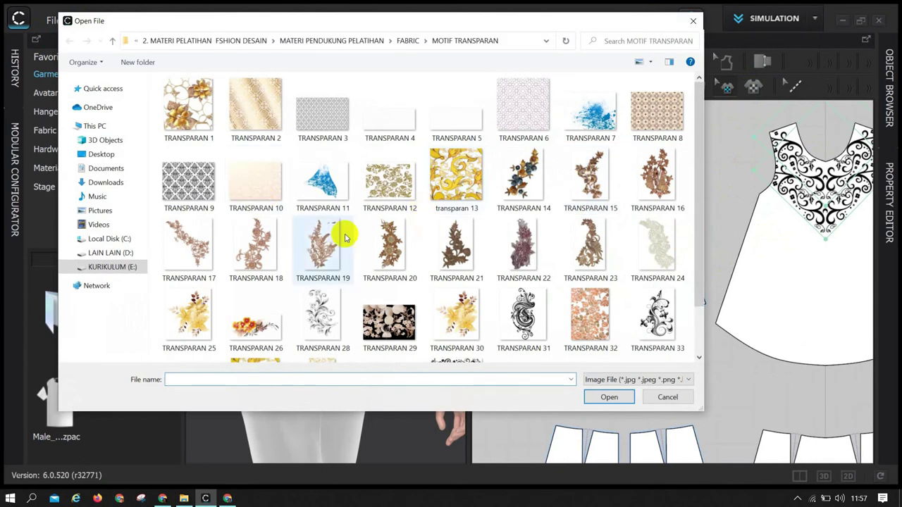
scroll(360, 243, down, 1)
click(178, 348)
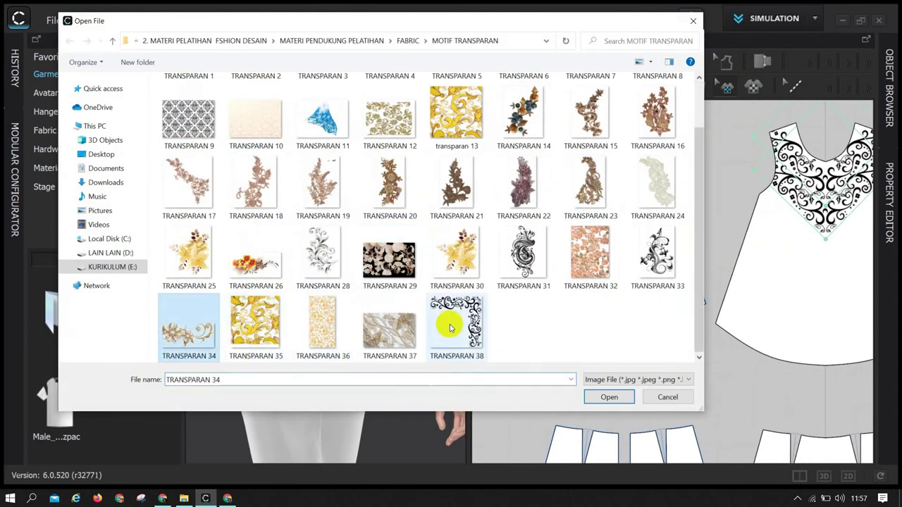
click(620, 396)
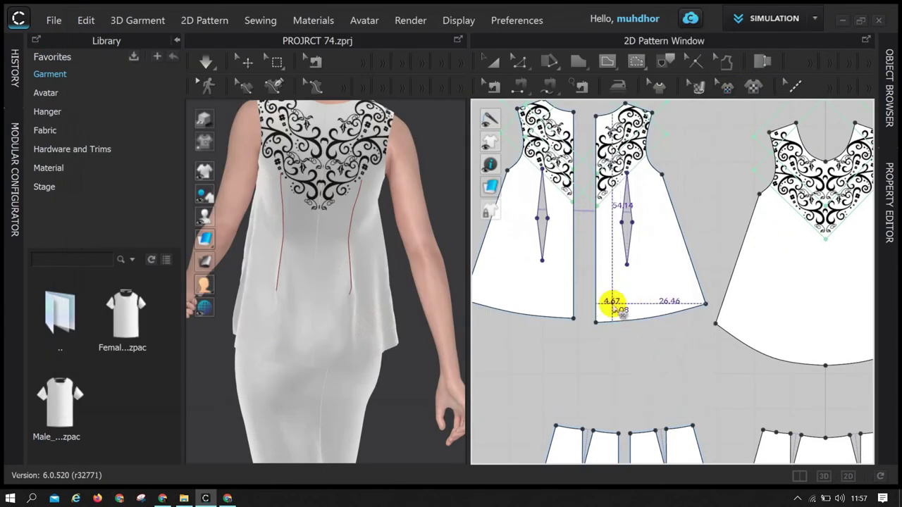
click(610, 310)
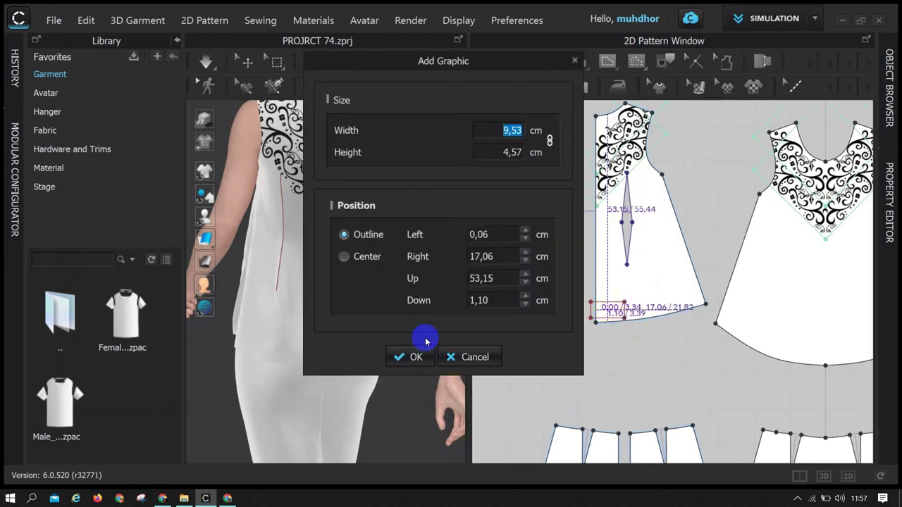
click(410, 356)
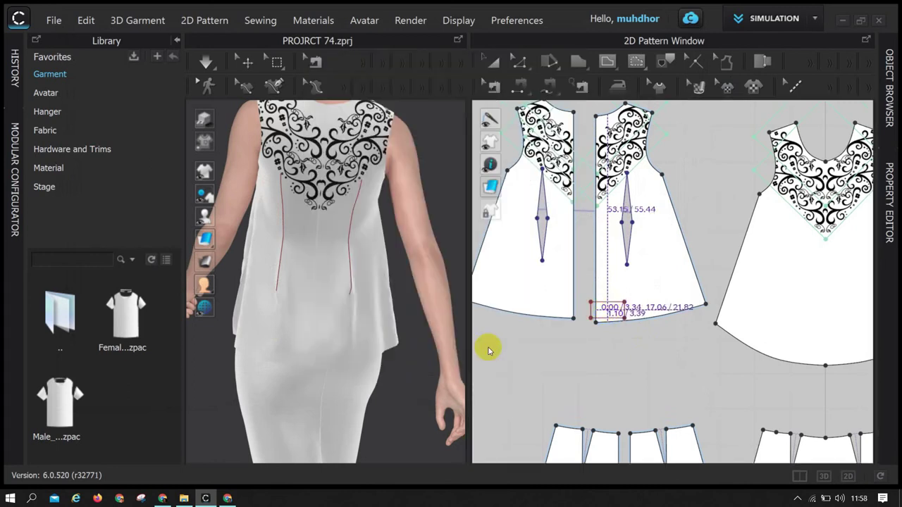
scroll(619, 286, up, 3)
scroll(620, 285, up, 2)
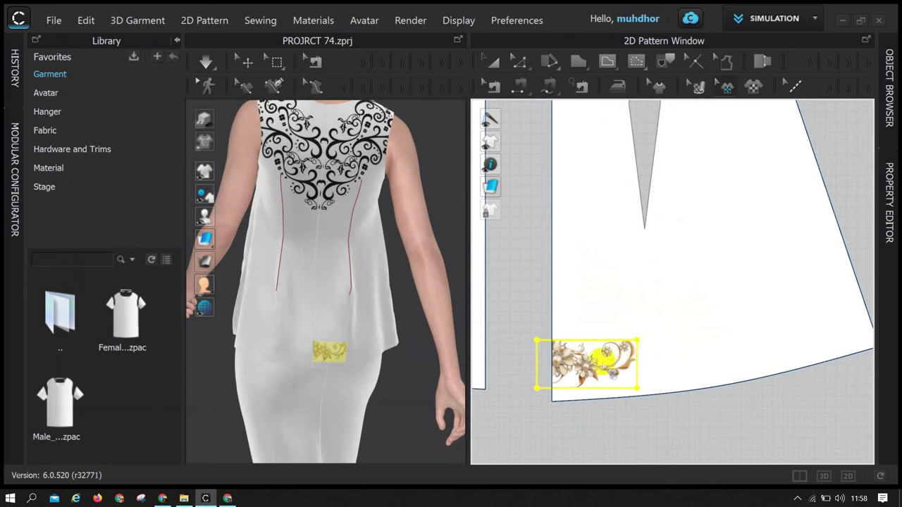
- Enlarge the floral graphic on the right-hand back panel, tilt it to follow the hem curve and align it with the centre-back edge
click(604, 363)
drag(623, 327, 692, 302)
drag(661, 373, 620, 376)
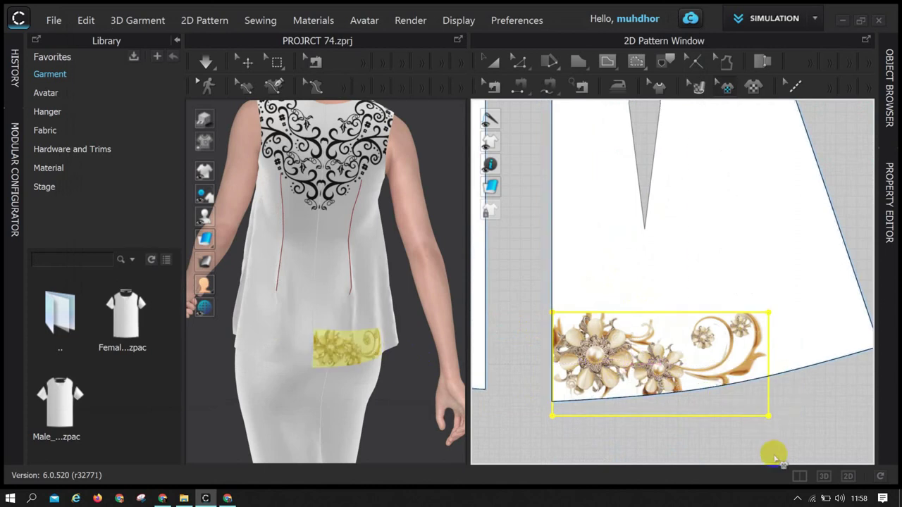
drag(676, 370, 713, 383)
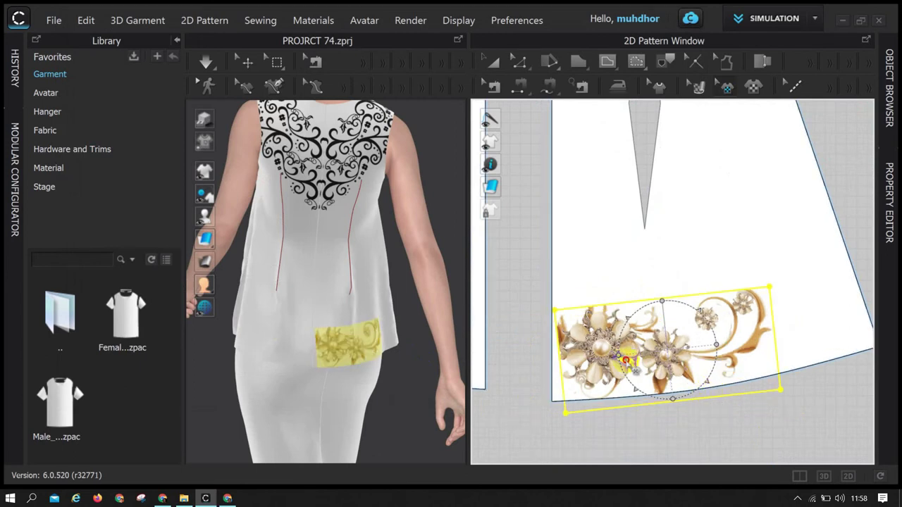
drag(629, 366, 621, 368)
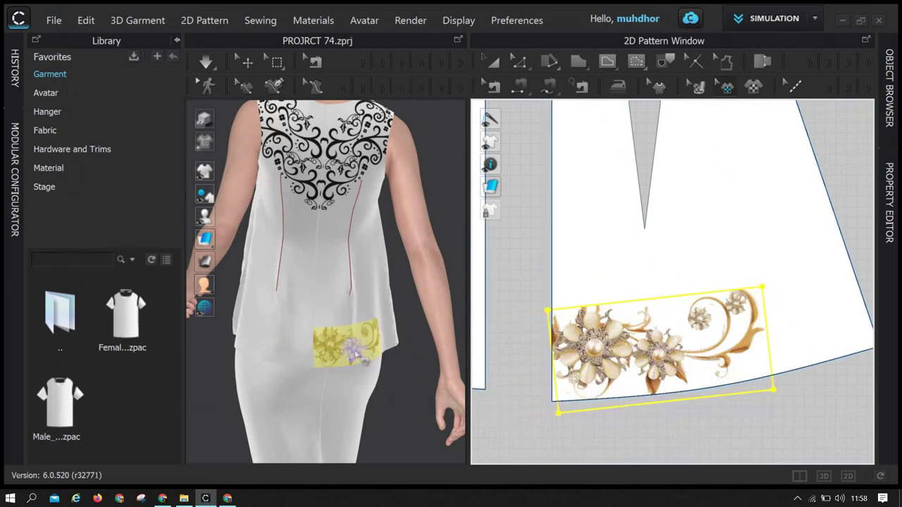
- Copy the right-hand back panel's floral hem graphic and duplicate it to the symmetric left-hand back panel
scroll(705, 338, down, 3)
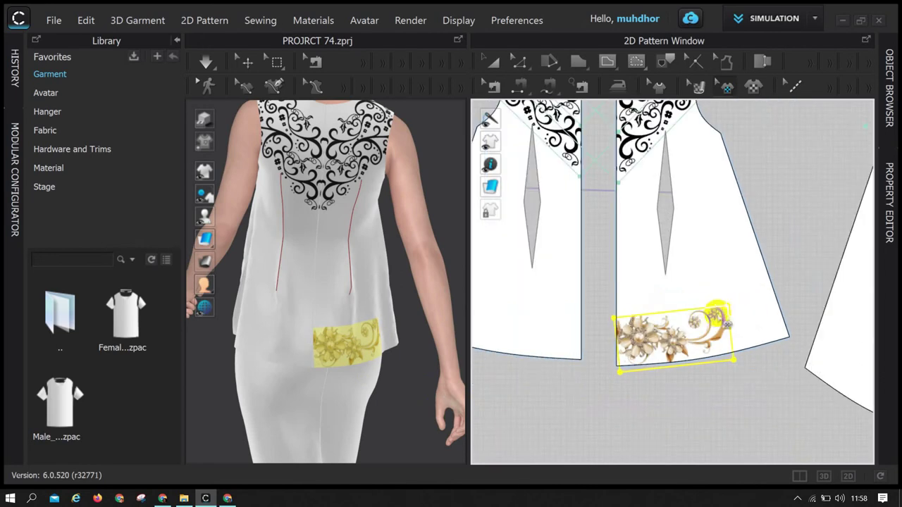
click(610, 312)
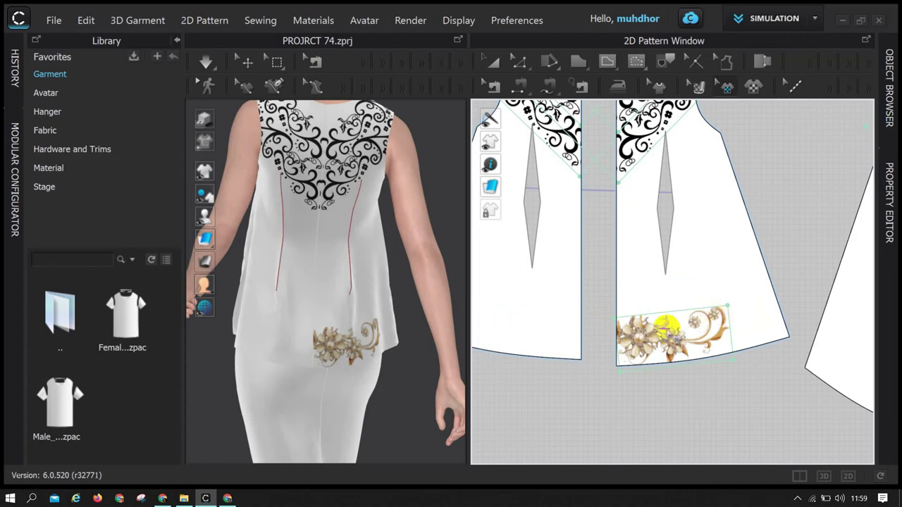
right_click(667, 331)
click(698, 115)
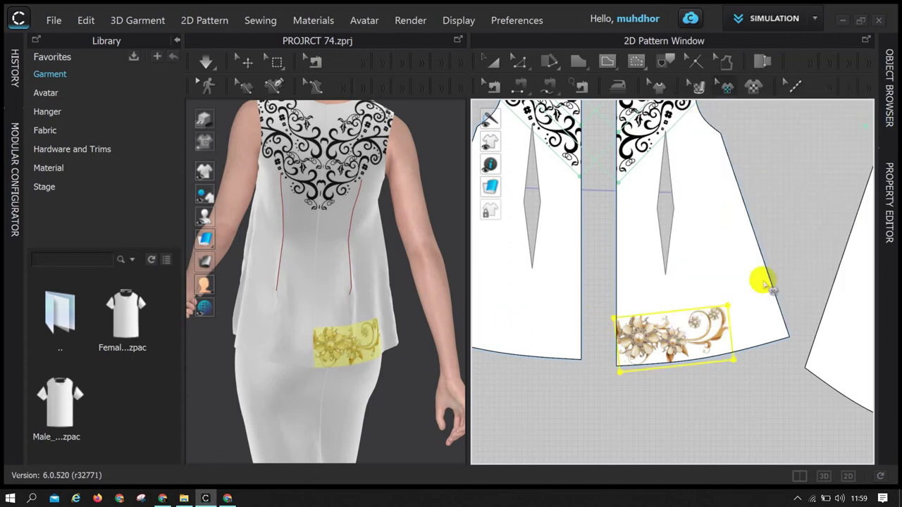
right_click(677, 314)
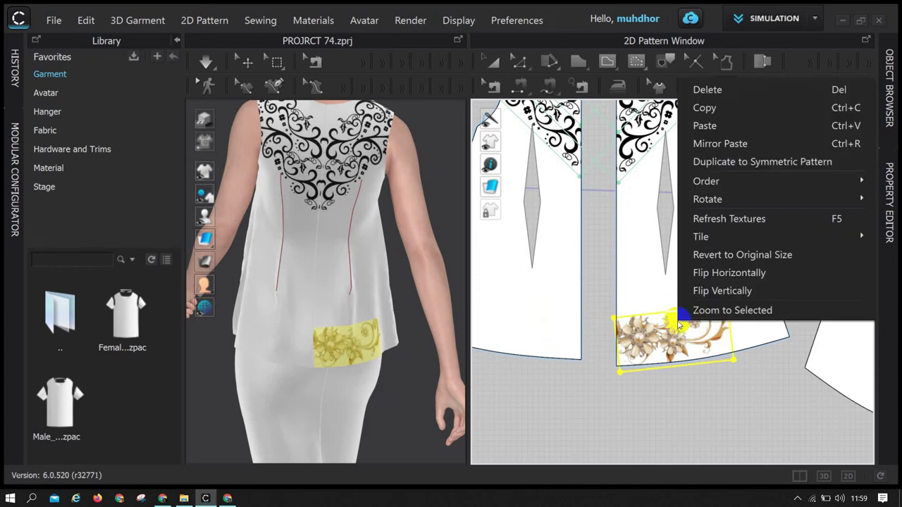
click(769, 164)
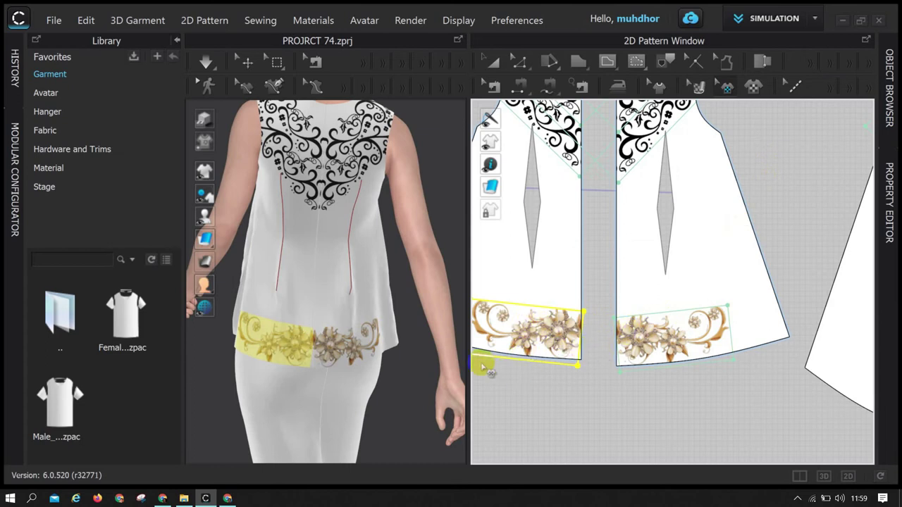
- Paste the copied floral graphic just above the front panel's hem, on the right-hand half with its upper inner corner at the centre line
click(324, 358)
scroll(299, 356, up, 5)
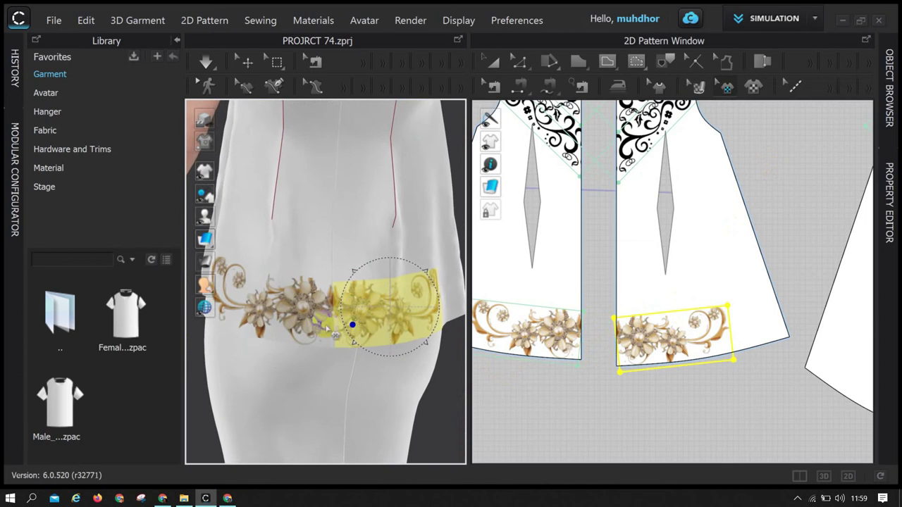
right_drag(389, 319, 600, 319)
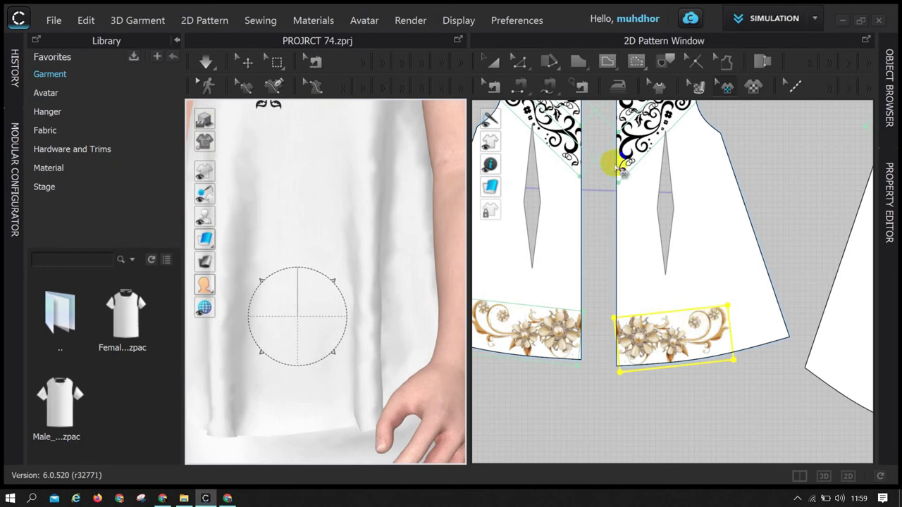
middle_drag(733, 259, 455, 199)
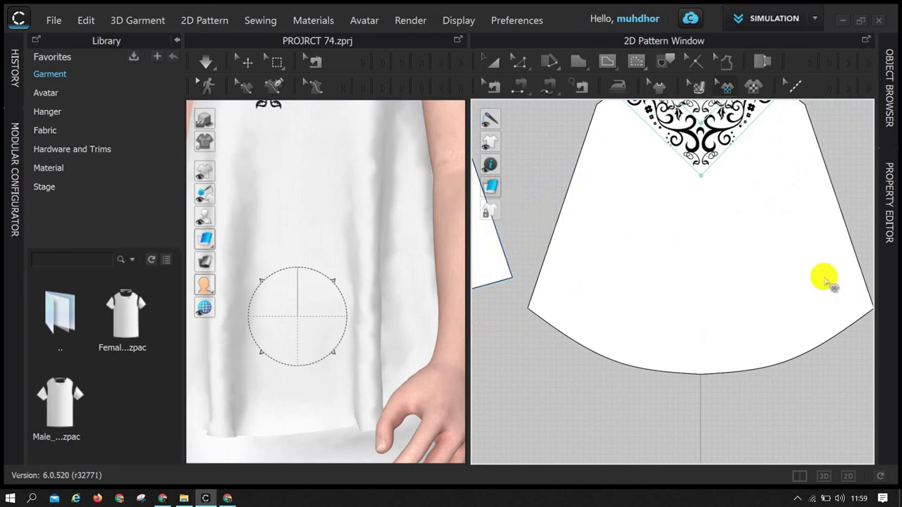
right_click(758, 319)
click(771, 9)
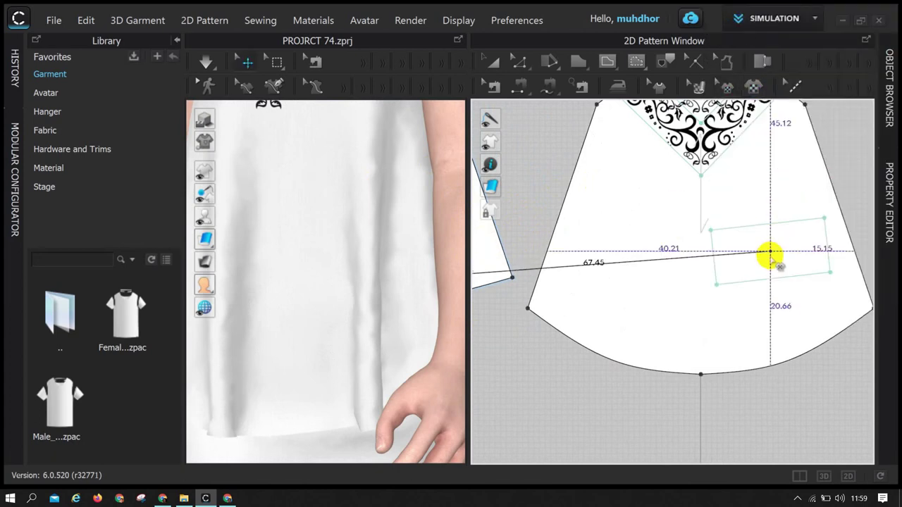
click(767, 332)
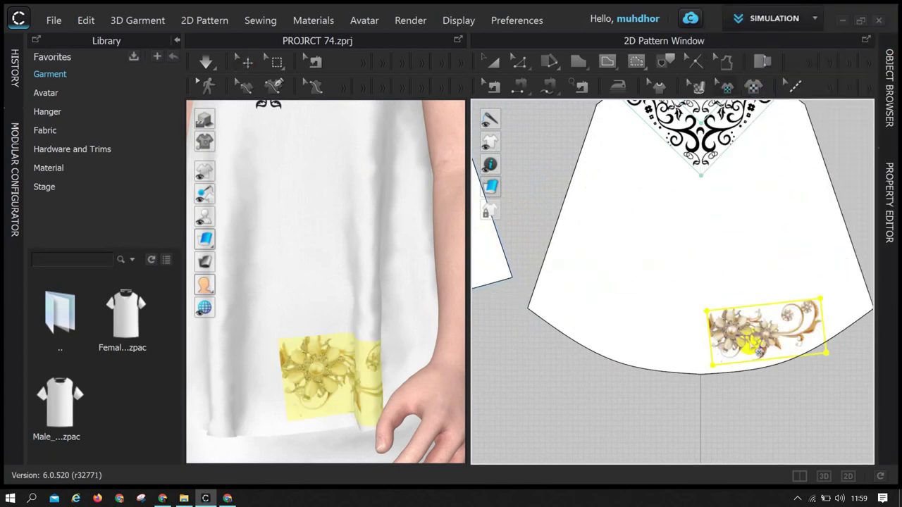
drag(739, 334, 733, 333)
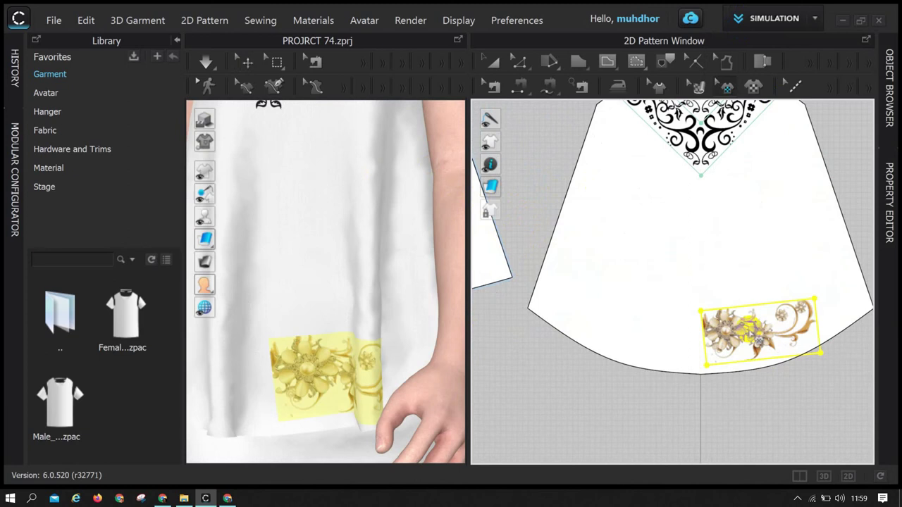
- Copy the front hem graphic and mirror-paste it on the left-hand half so both meet at the centre line
right_click(747, 330)
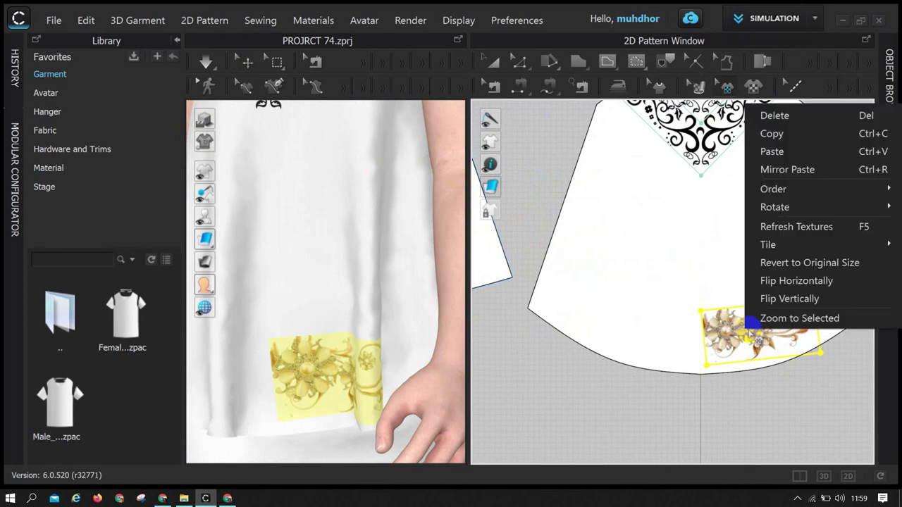
click(771, 138)
right_click(777, 328)
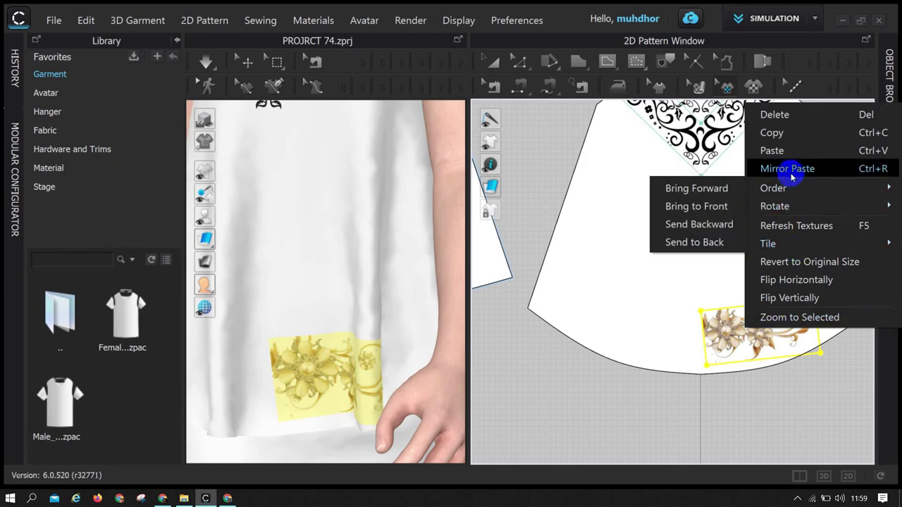
click(788, 169)
click(647, 332)
drag(647, 331, 664, 327)
click(640, 332)
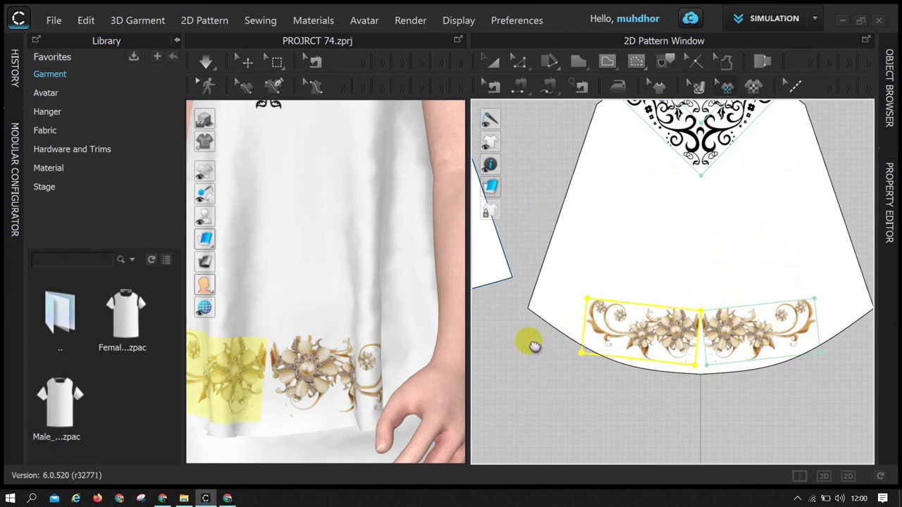
- Review the copy, mirror paste and symmetric duplication options for the right-hand back panel's hem graphic, and compare the hem graphics across the panels
right_drag(533, 345, 777, 357)
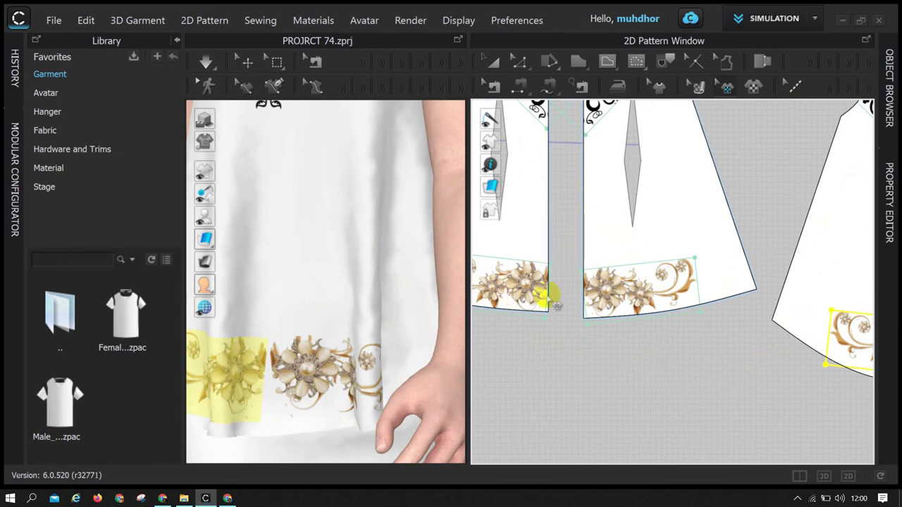
right_click(620, 287)
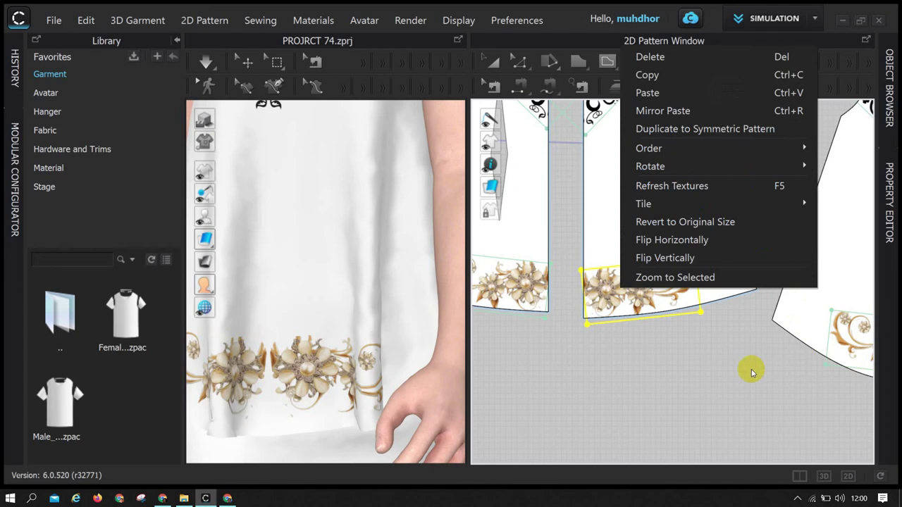
click(707, 351)
middle_drag(773, 357, 464, 319)
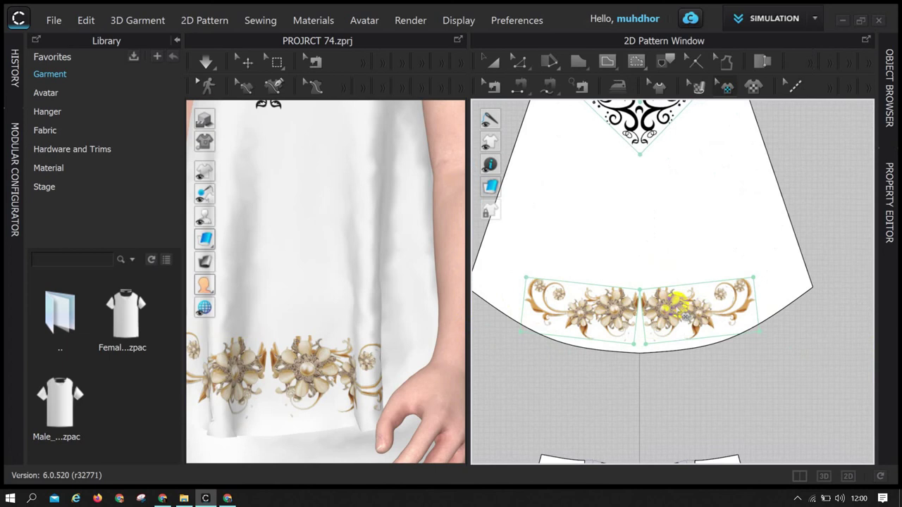
scroll(603, 274, down, 5)
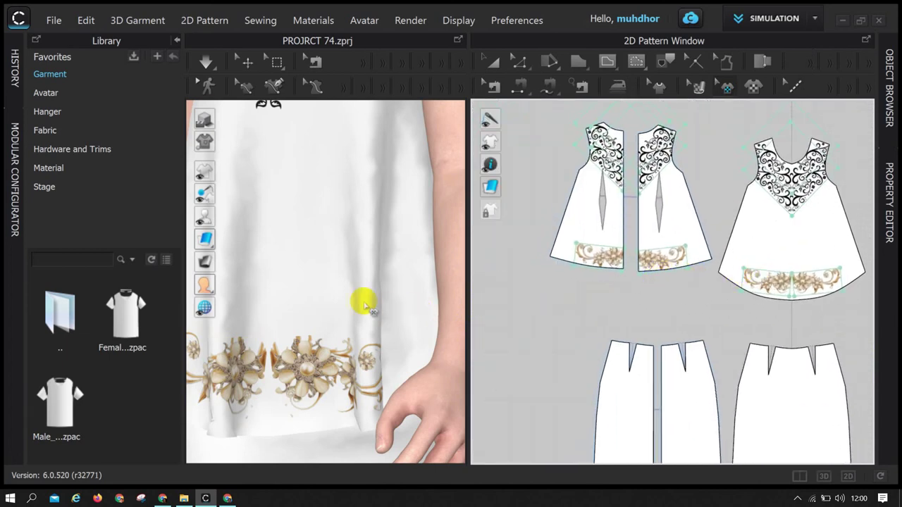
scroll(365, 302, down, 3)
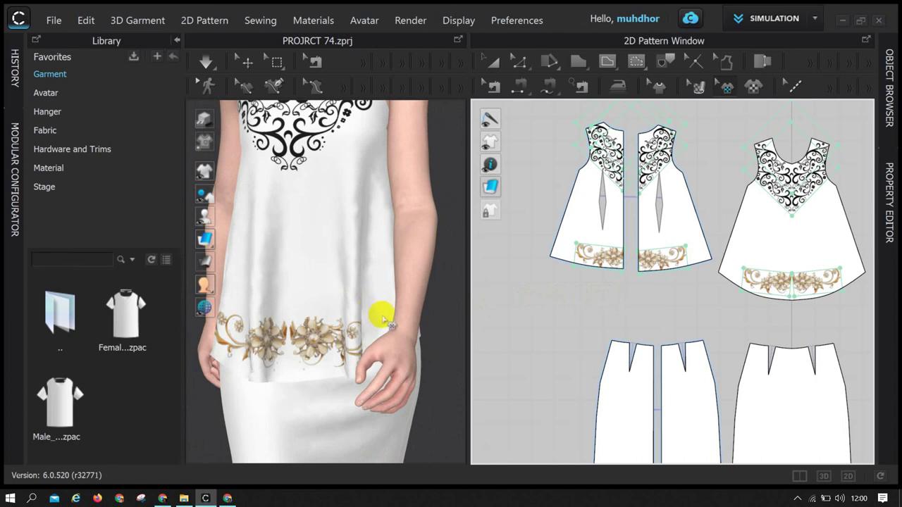
right_click(665, 254)
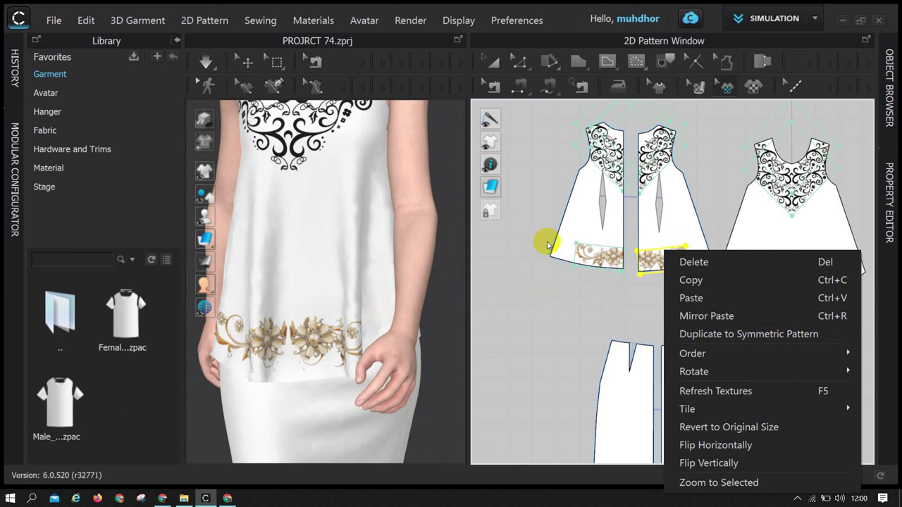
click(523, 258)
- Examine the neckline and hem graphics on the dressed avatar from the front and on all the pattern pieces
scroll(342, 282, down, 5)
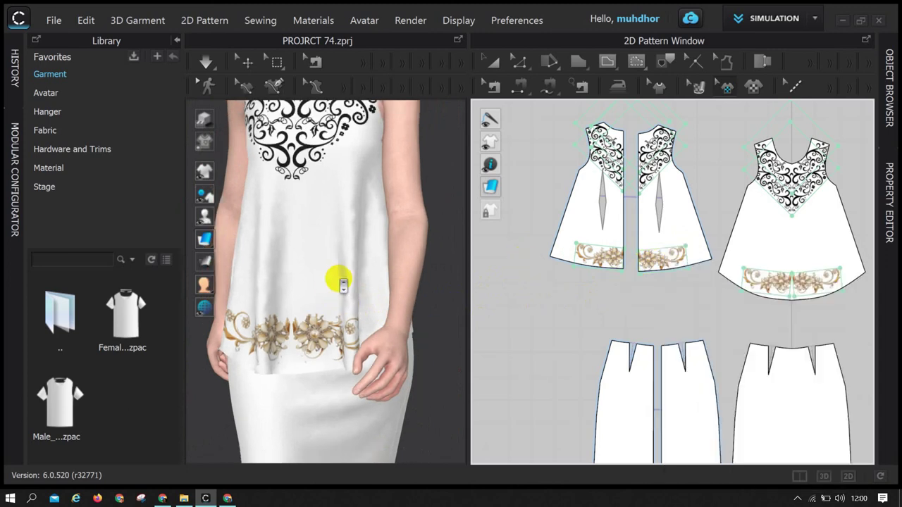
right_drag(413, 362, 458, 349)
right_drag(392, 285, 355, 300)
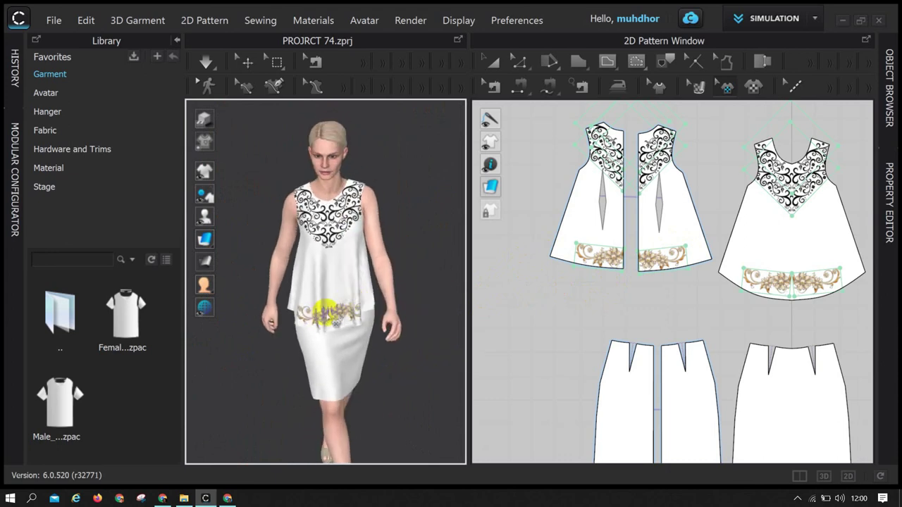
scroll(325, 312, up, 5)
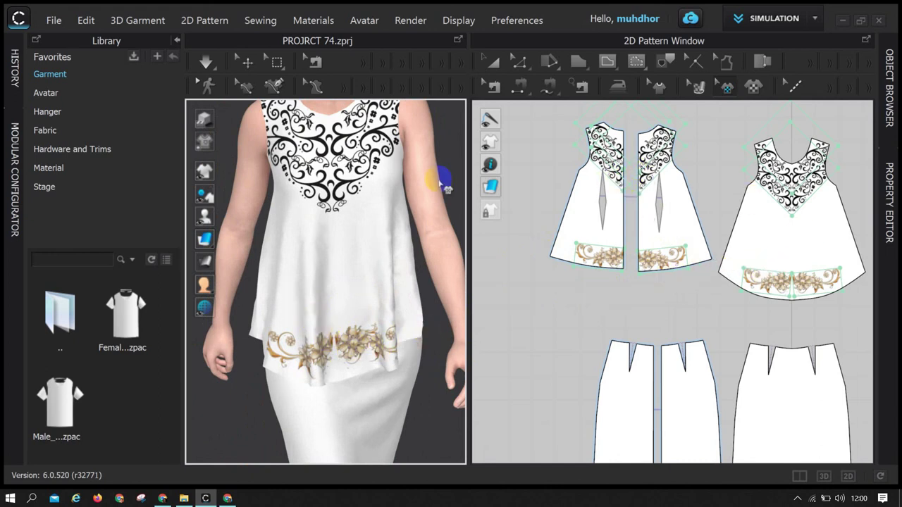
click(344, 160)
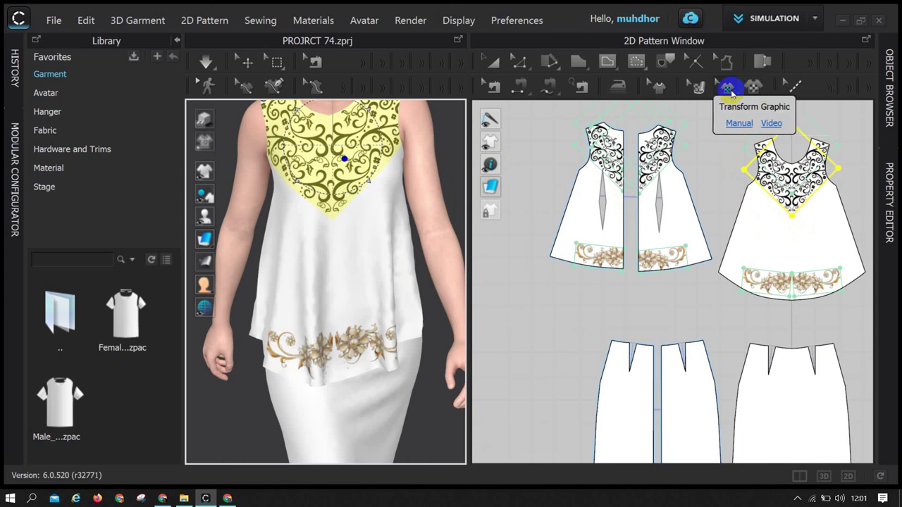
scroll(745, 282, up, 3)
scroll(750, 287, down, 6)
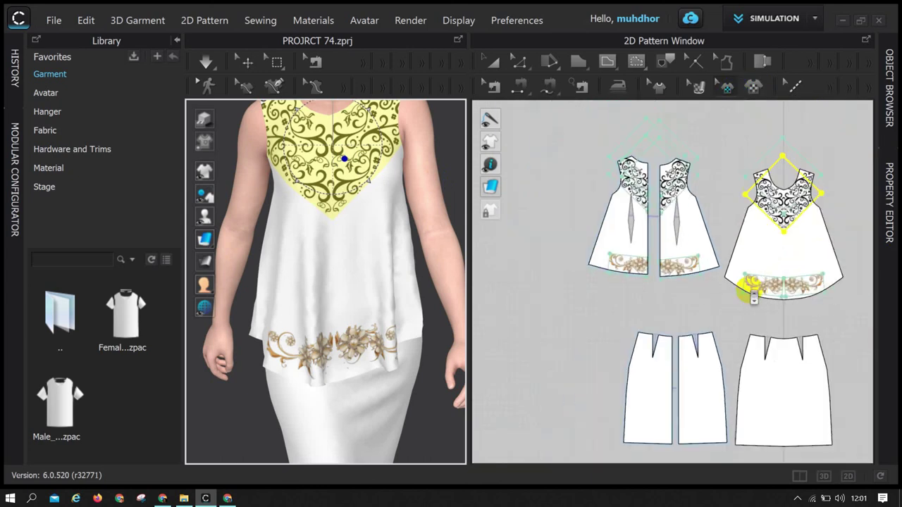